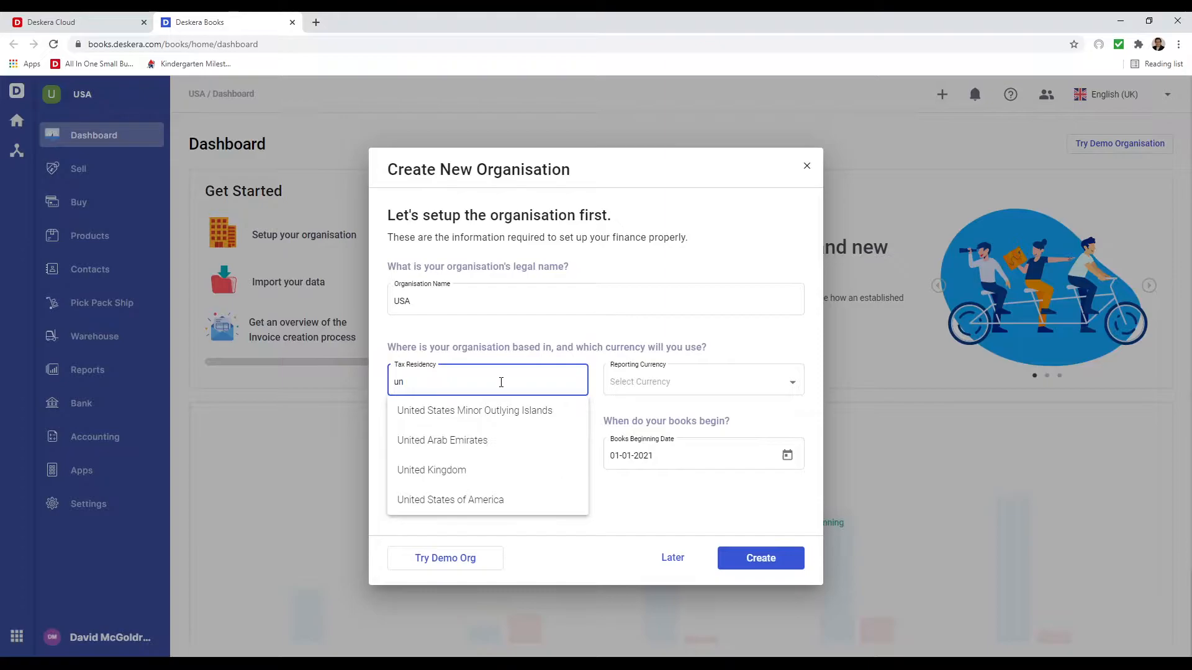
- Create the organisation with United States tax residency, USD reporting currency and books beginning 01-04-2021
click(492, 496)
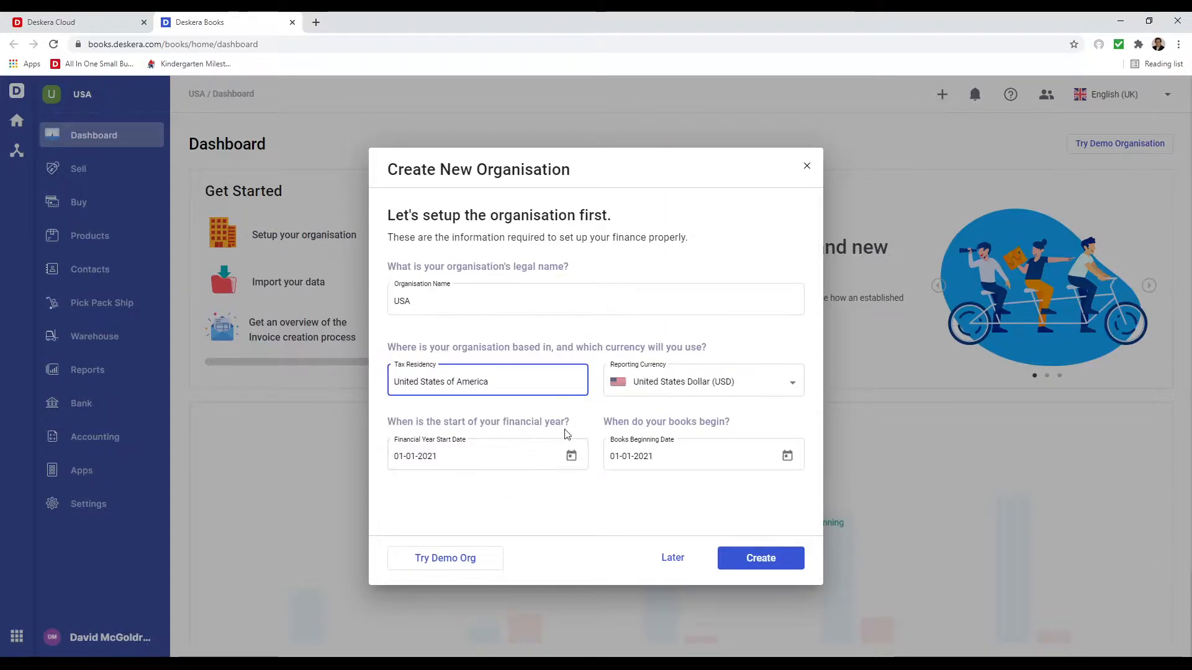
click(672, 385)
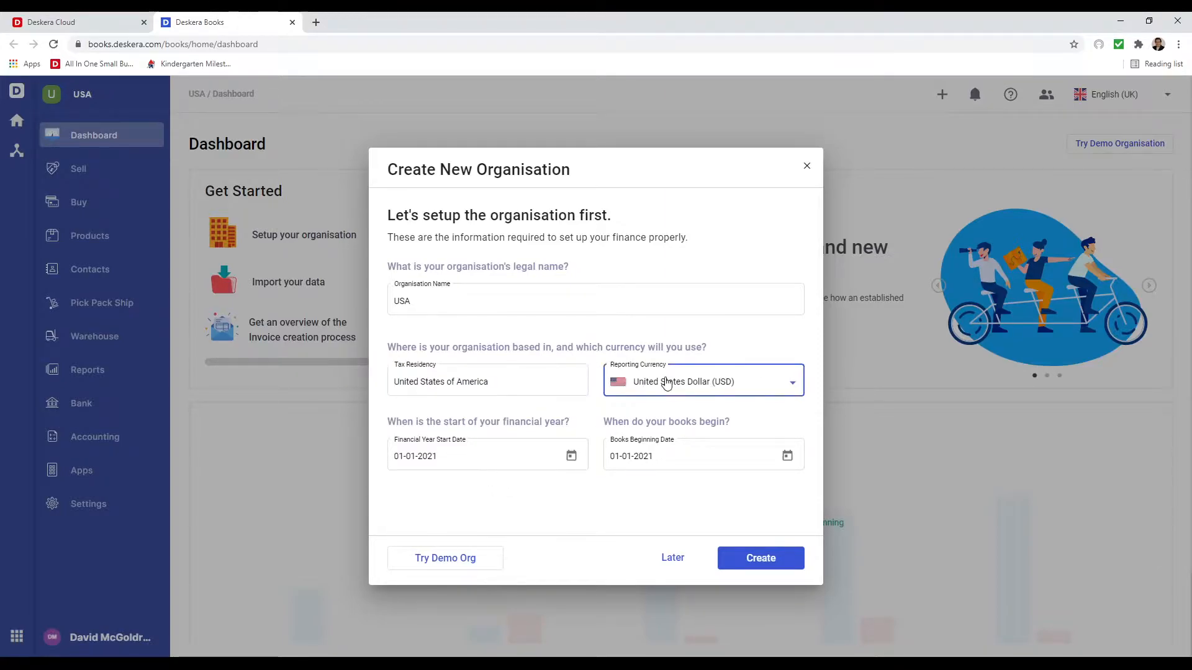
click(668, 383)
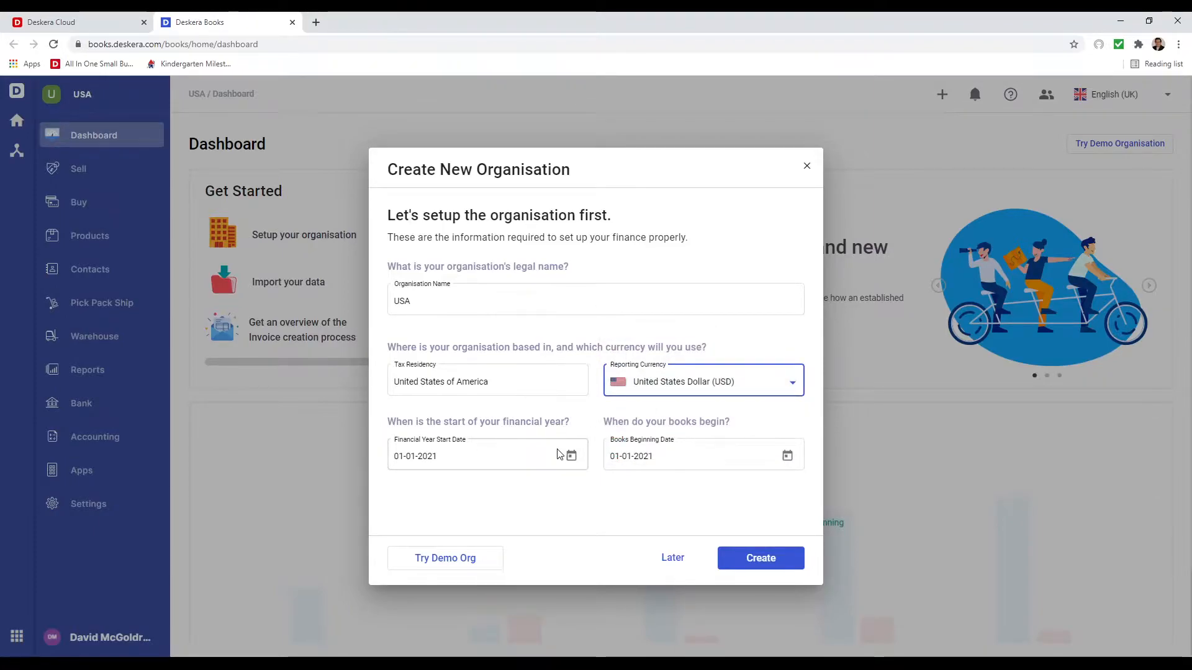
click(787, 456)
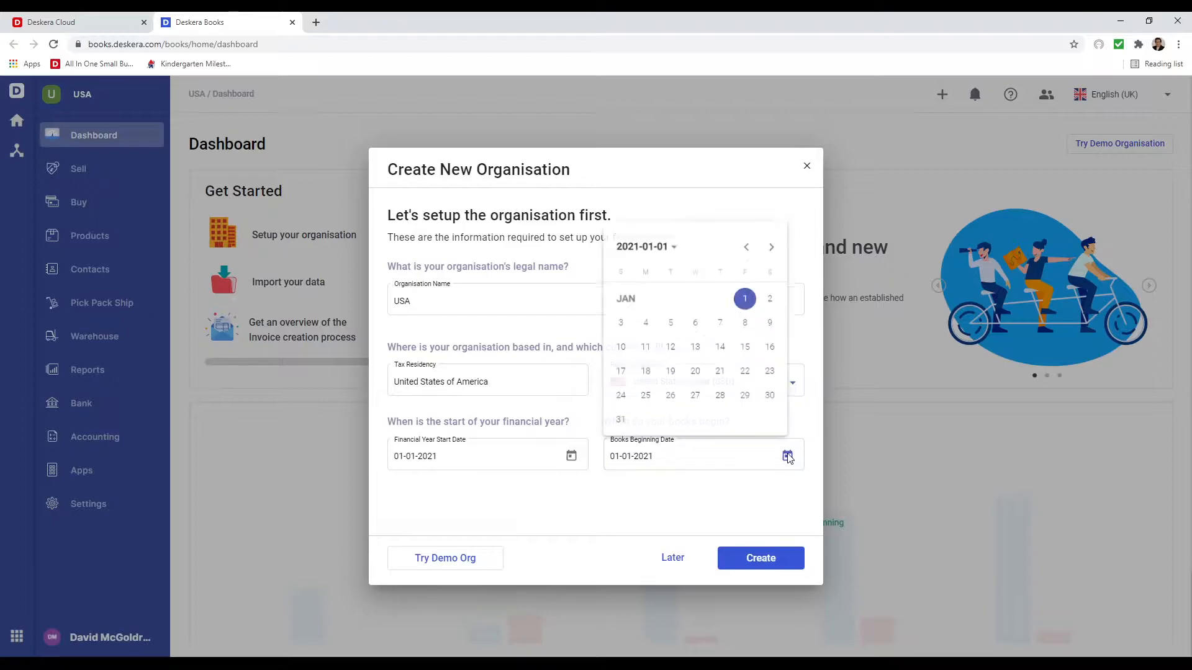
click(776, 244)
click(776, 245)
click(776, 244)
click(719, 305)
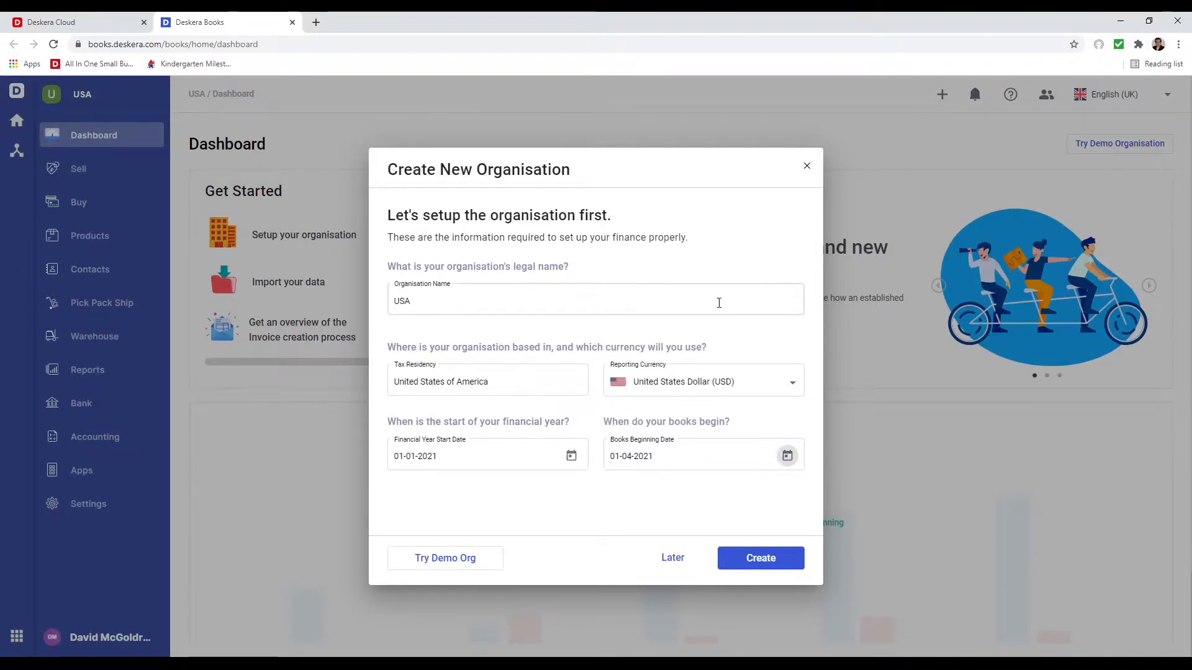
click(753, 561)
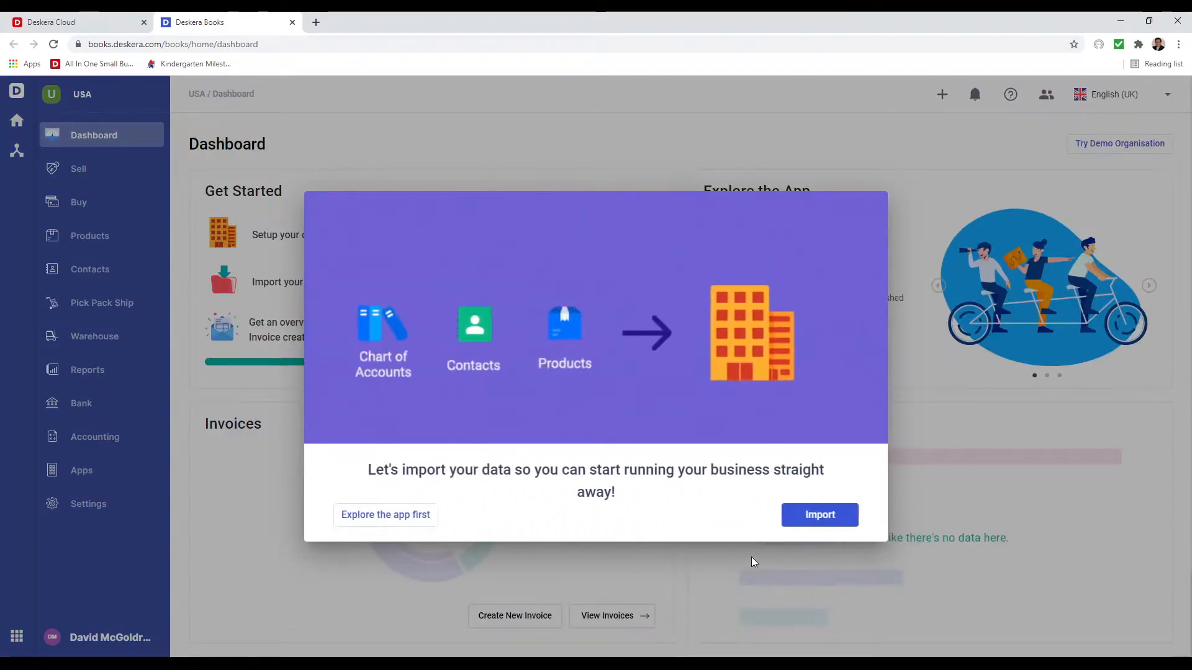
- Skip the data import and open Organisation Settings for editing under Settings > Organisation Profile
click(363, 525)
click(107, 506)
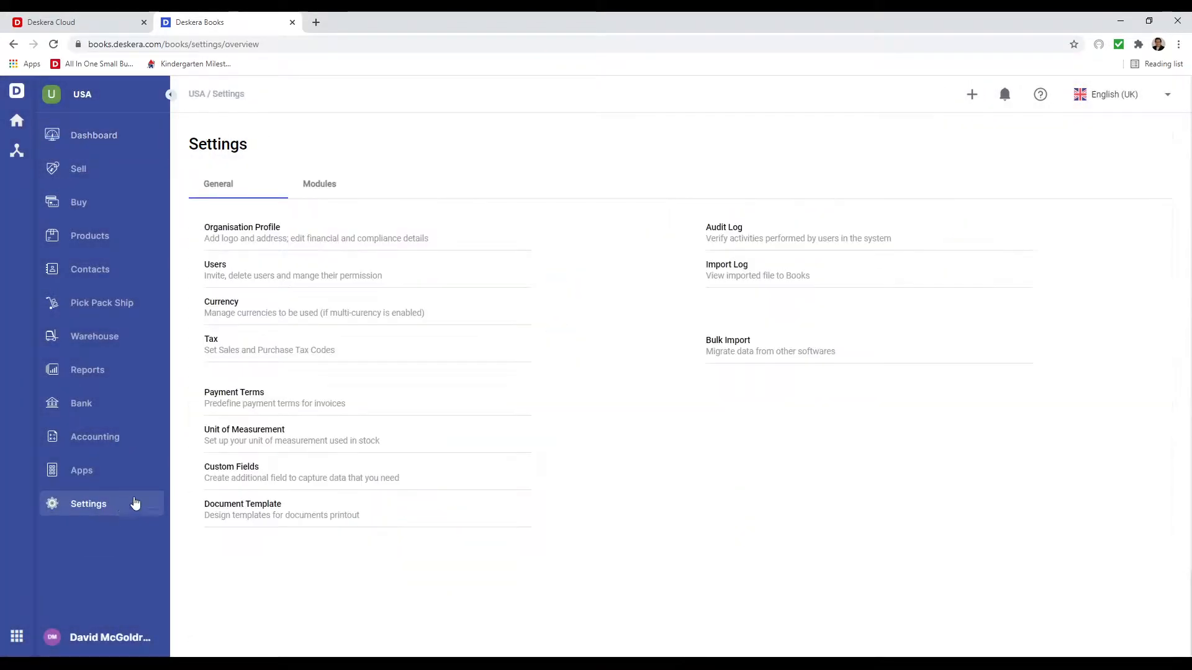
click(252, 233)
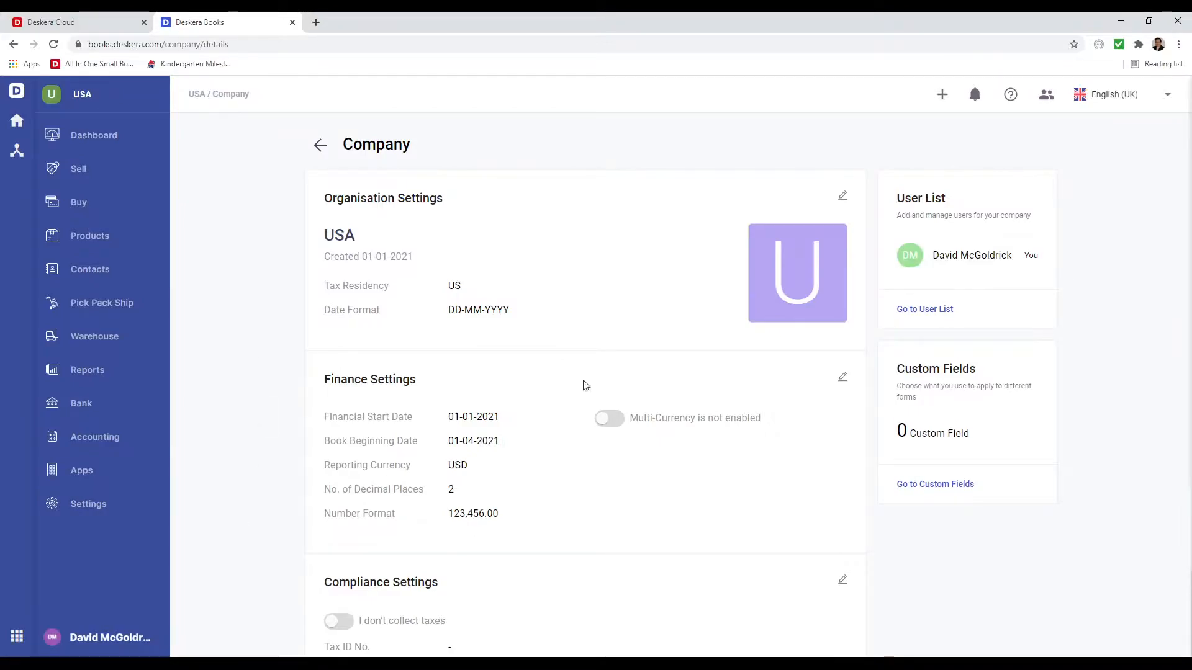
click(842, 197)
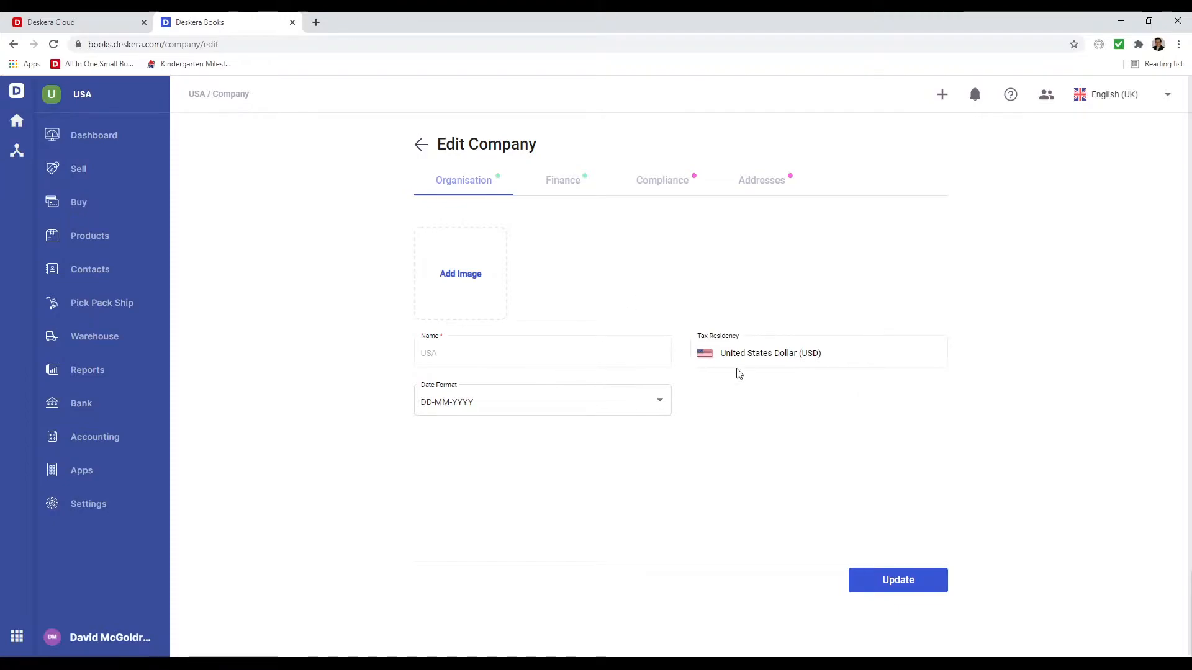
- Change the company date format to MM-DD-YYYY
click(534, 408)
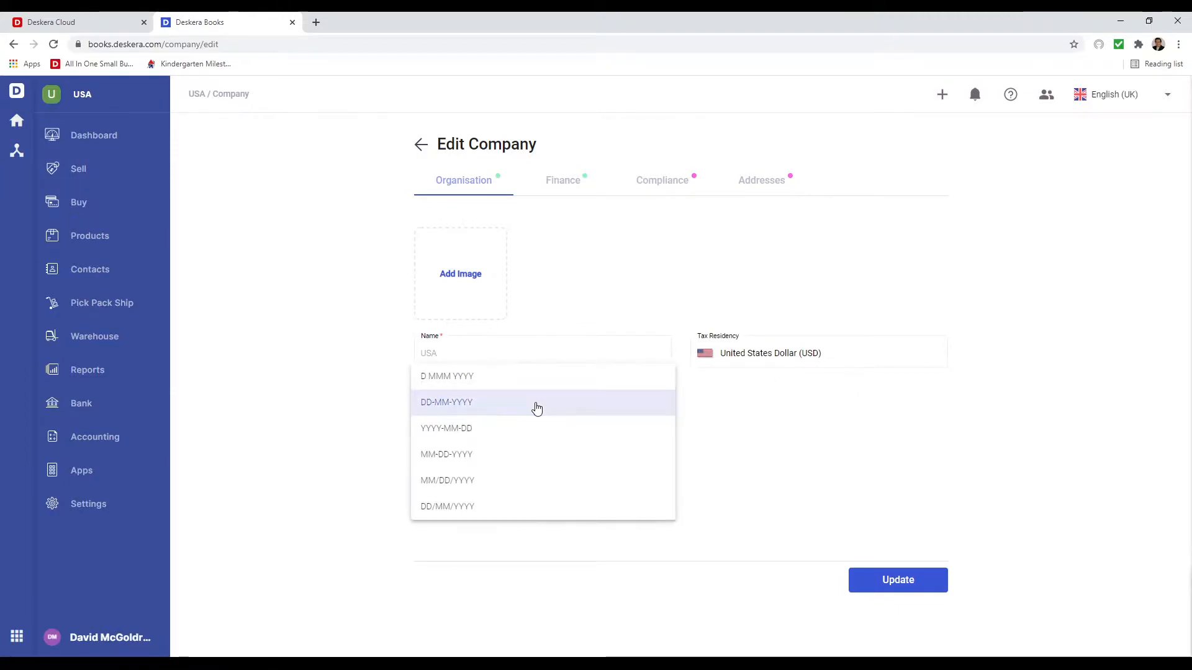
click(500, 457)
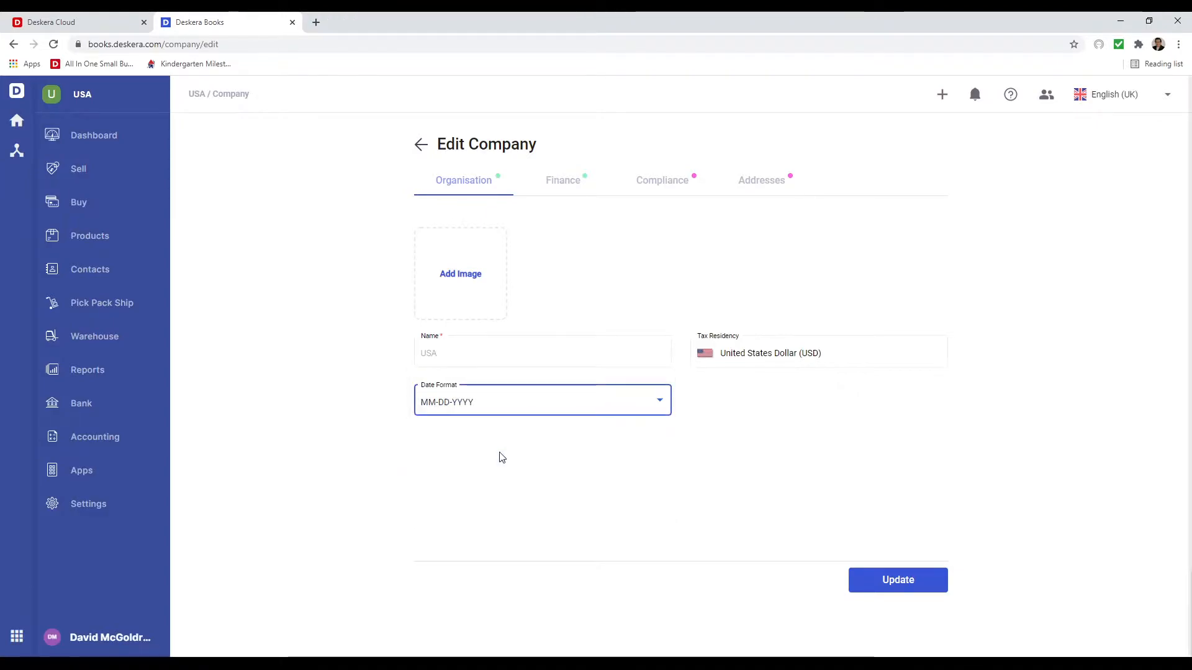
click(567, 184)
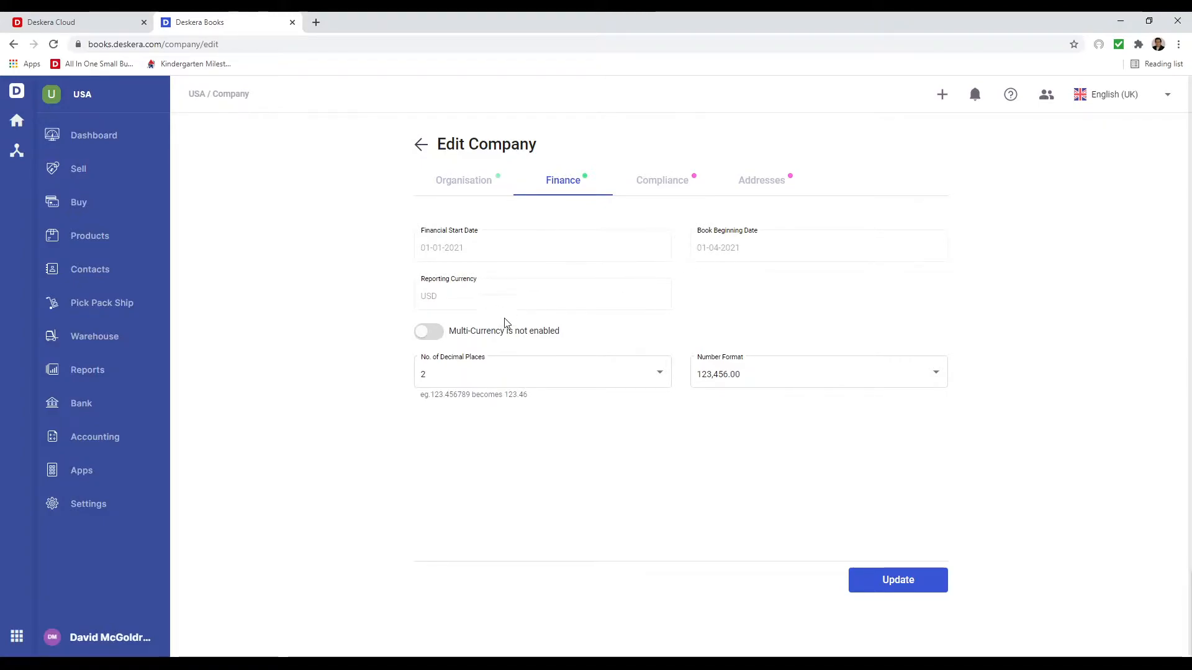
- Keep 2 decimal places and enable multi-currency with Canadian and Australian Dollars, then save
click(506, 380)
click(506, 379)
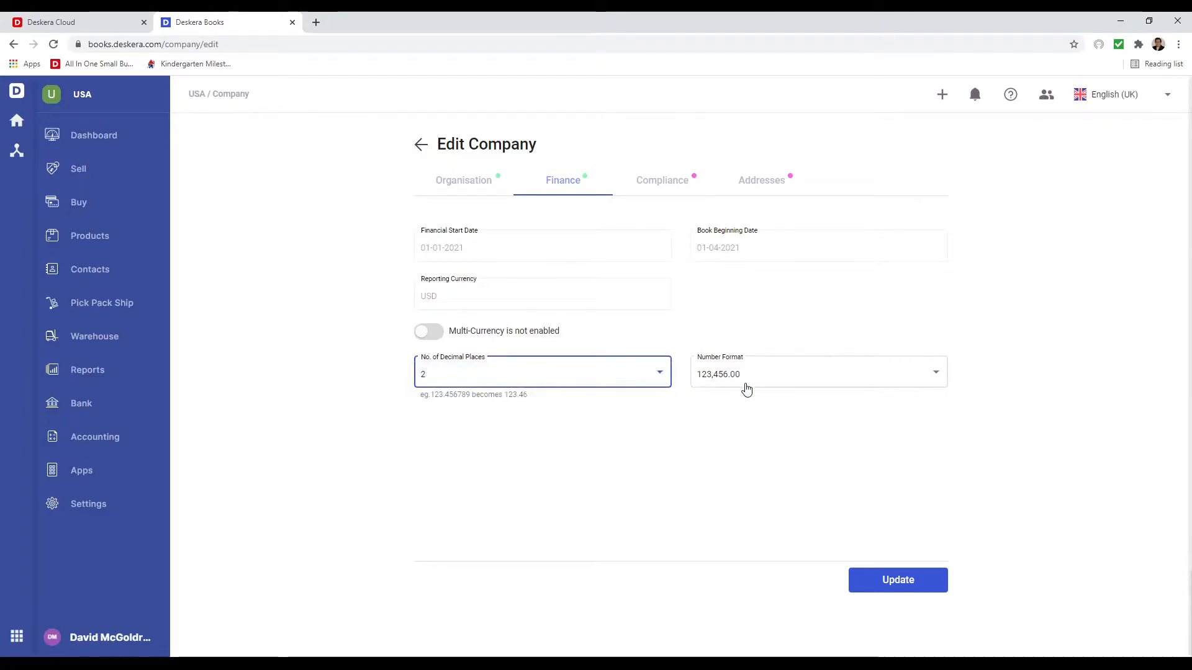
click(428, 332)
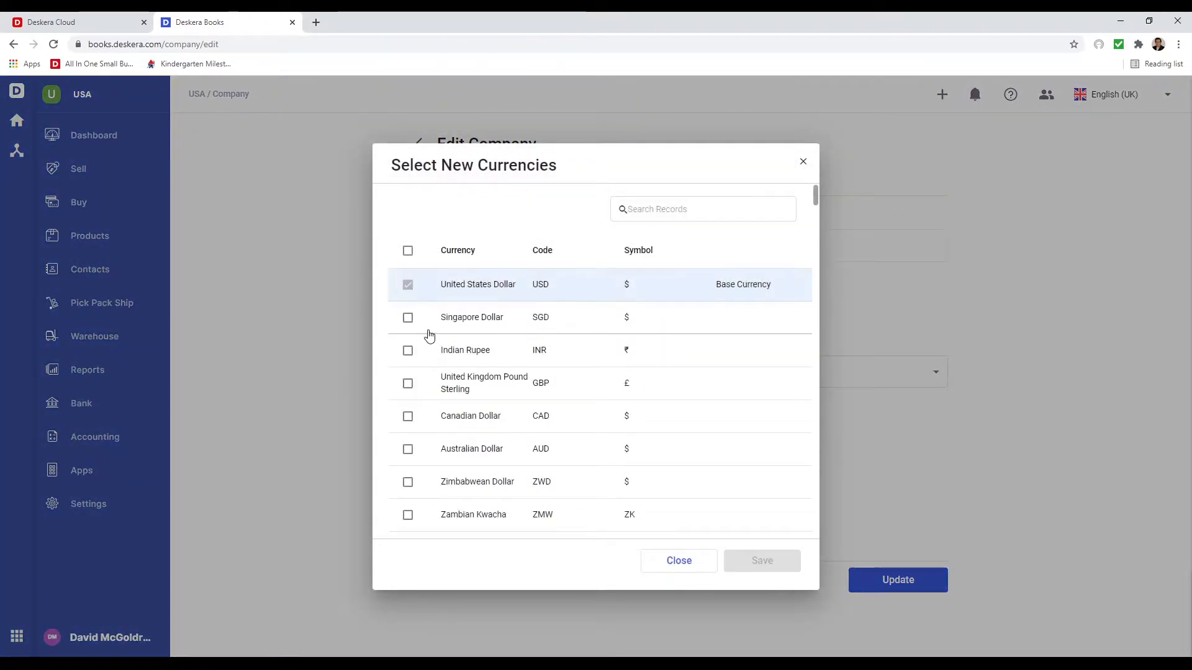
click(408, 417)
click(408, 449)
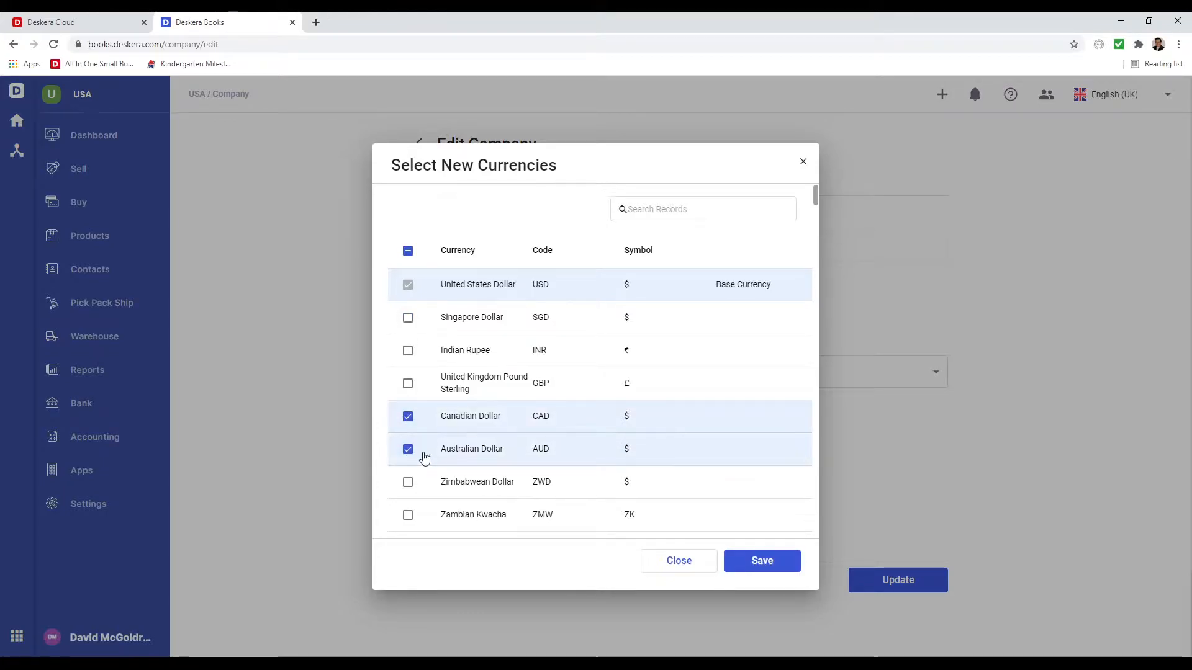
click(780, 572)
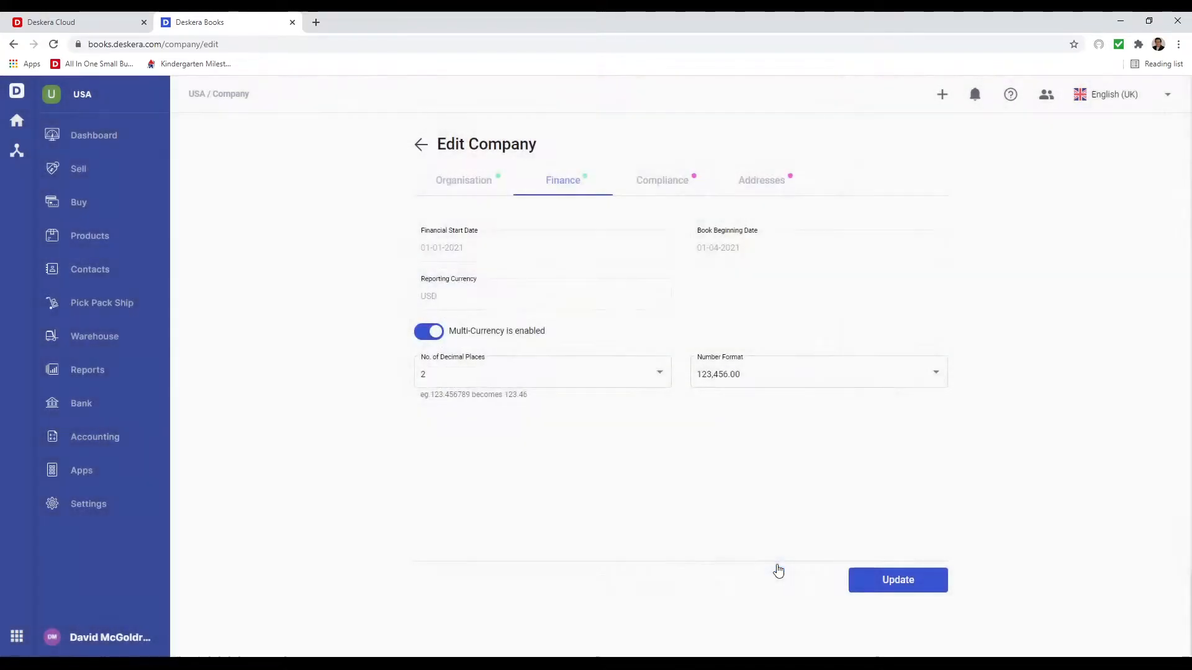
click(658, 188)
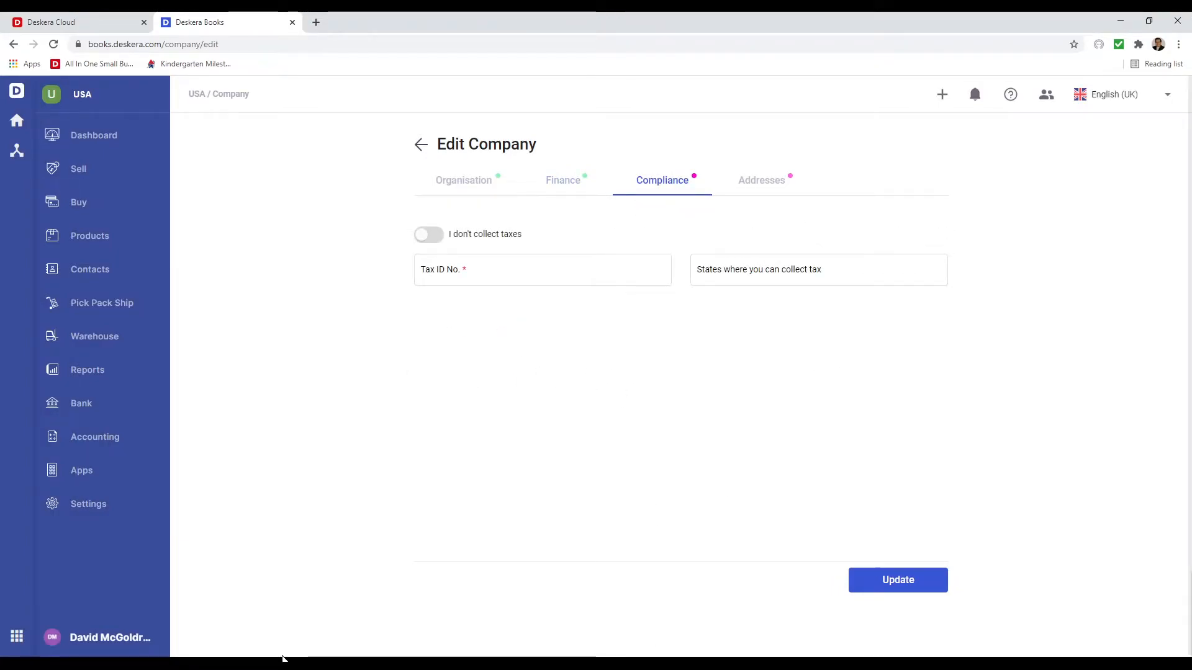
- Enter the company's tax ID number and add Texas and California as tax-collecting states
click(432, 275)
text(888888888)
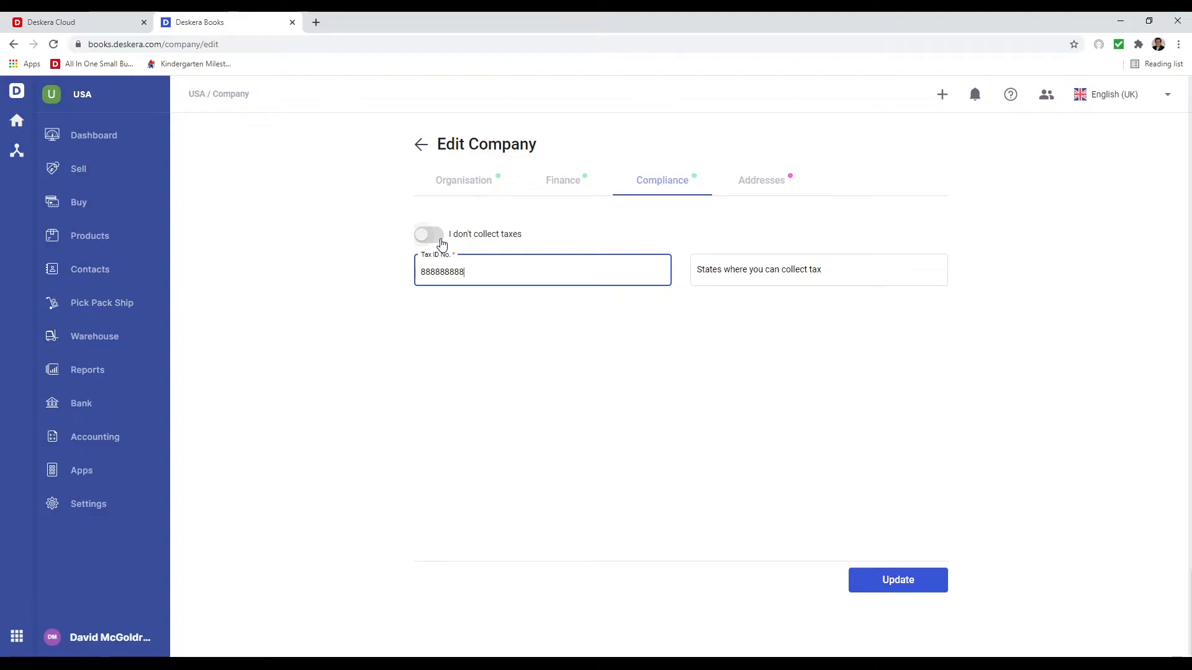
click(717, 269)
text(tex)
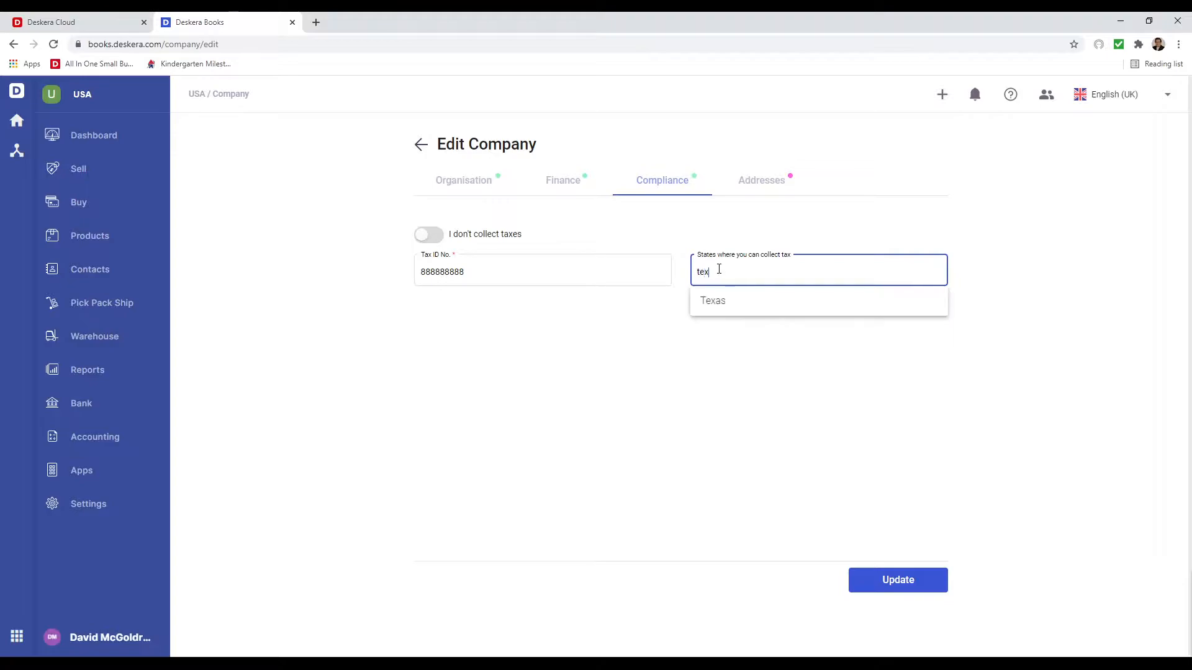
click(712, 296)
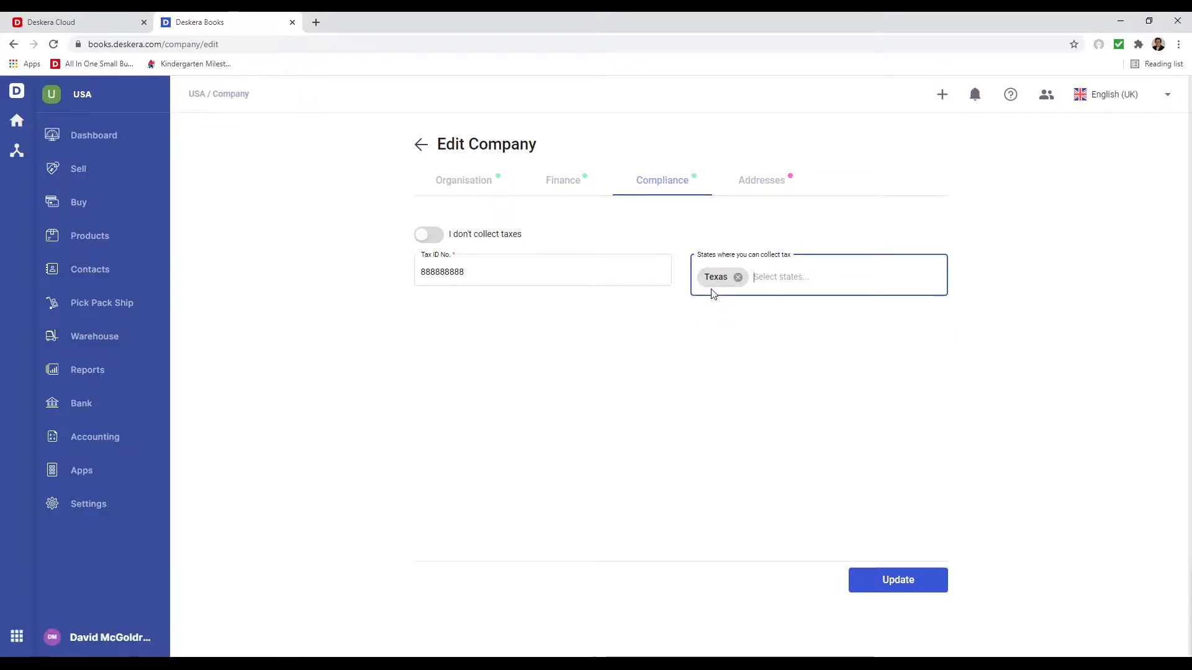
text(ca)
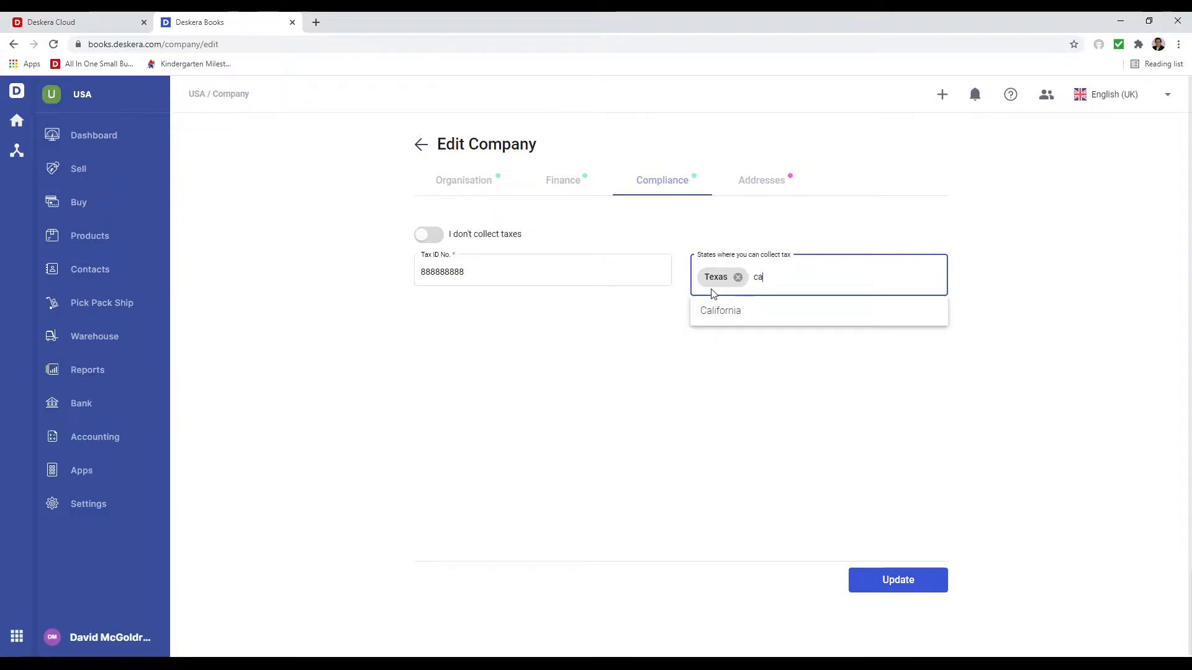
click(724, 311)
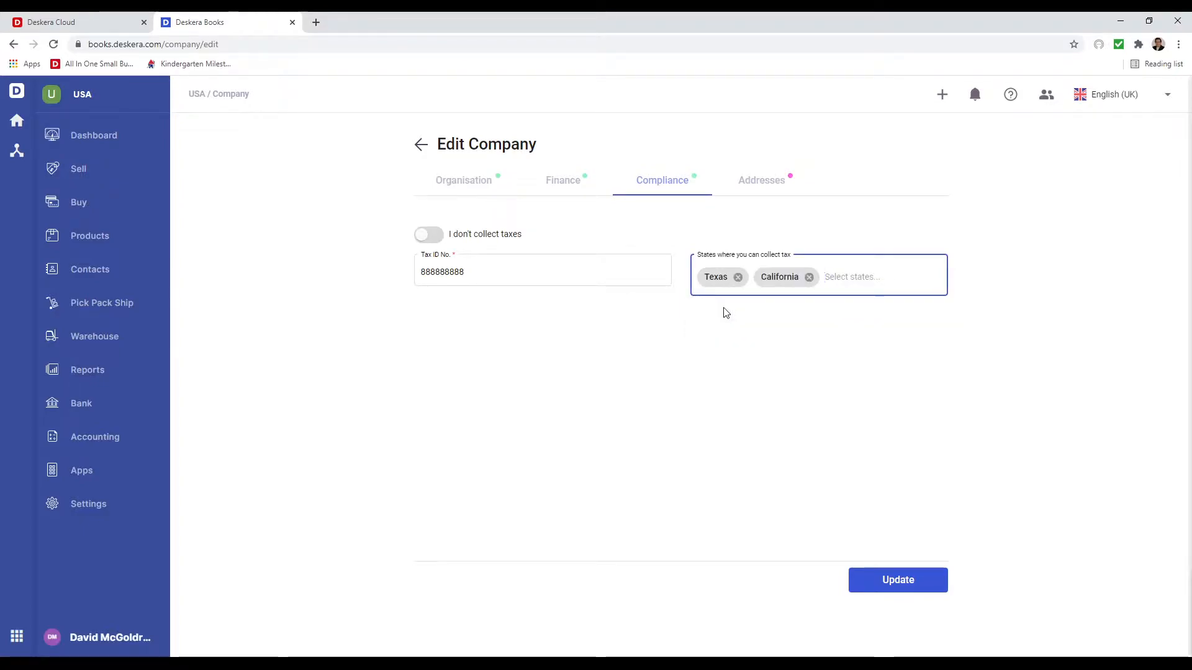
click(765, 182)
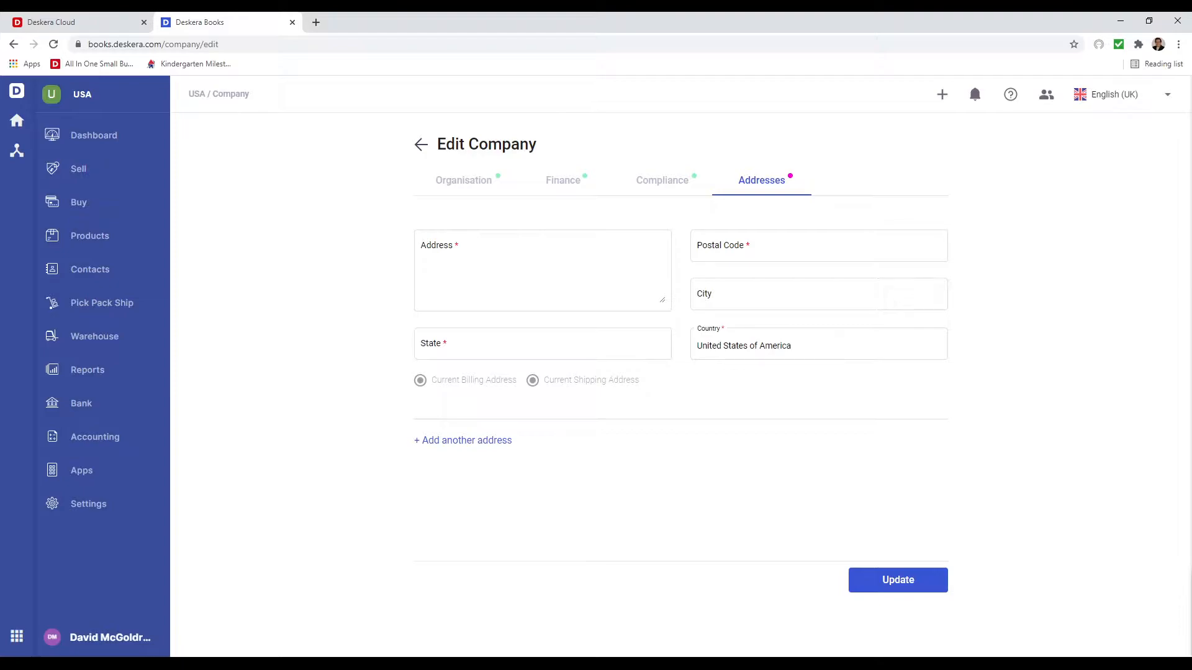
- Fill in the company address from the suggested match and save the updated company settings
click(447, 244)
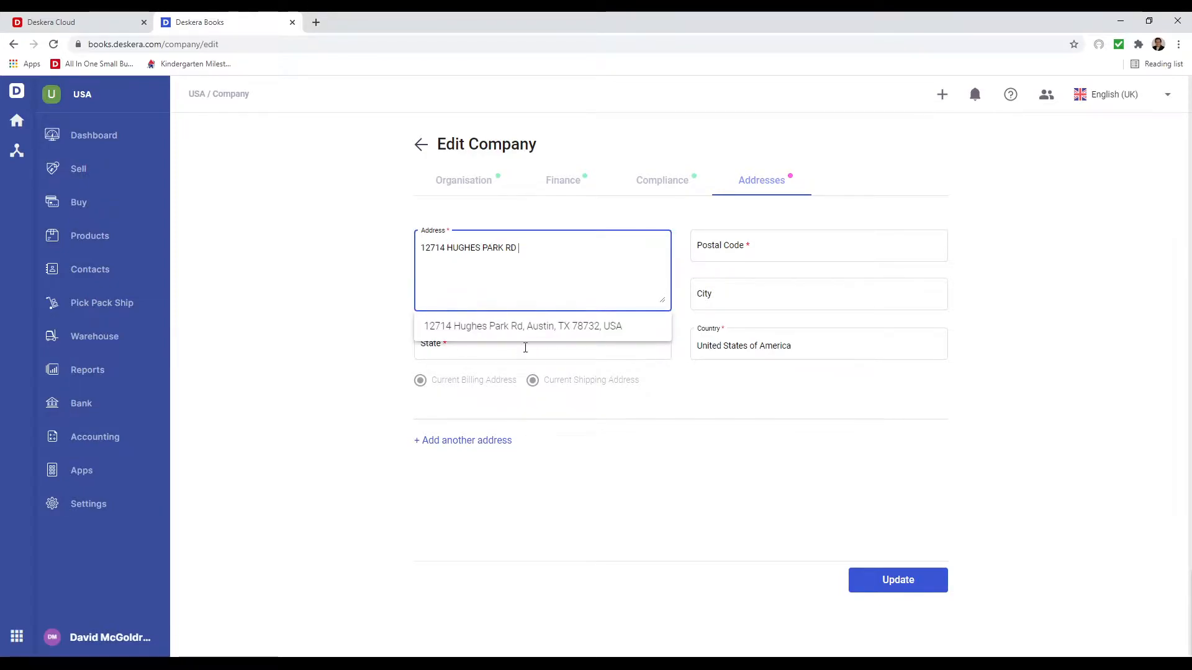
click(495, 327)
click(901, 583)
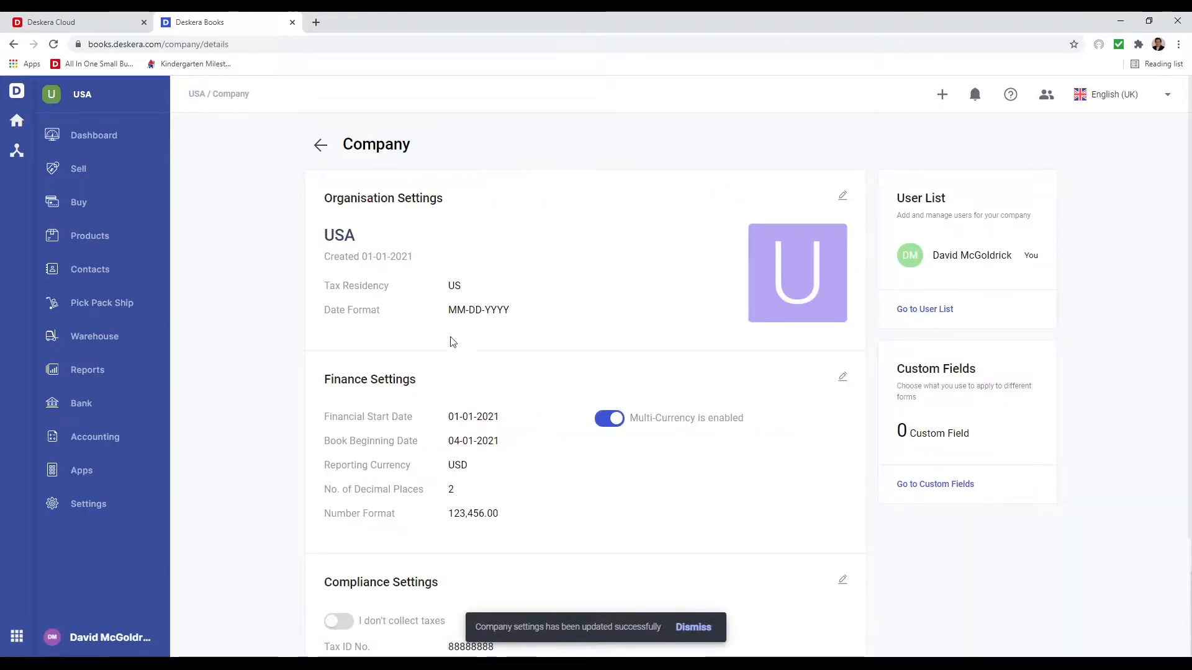
scroll(560, 495, down, 5)
scroll(561, 494, up, 5)
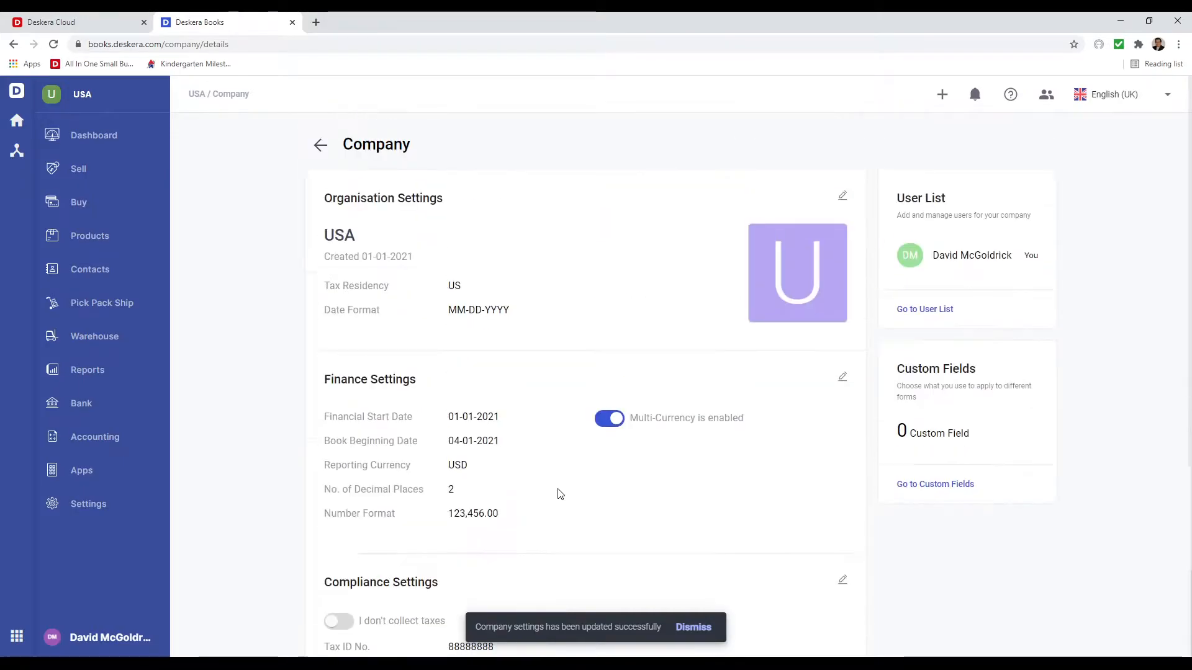
click(92, 515)
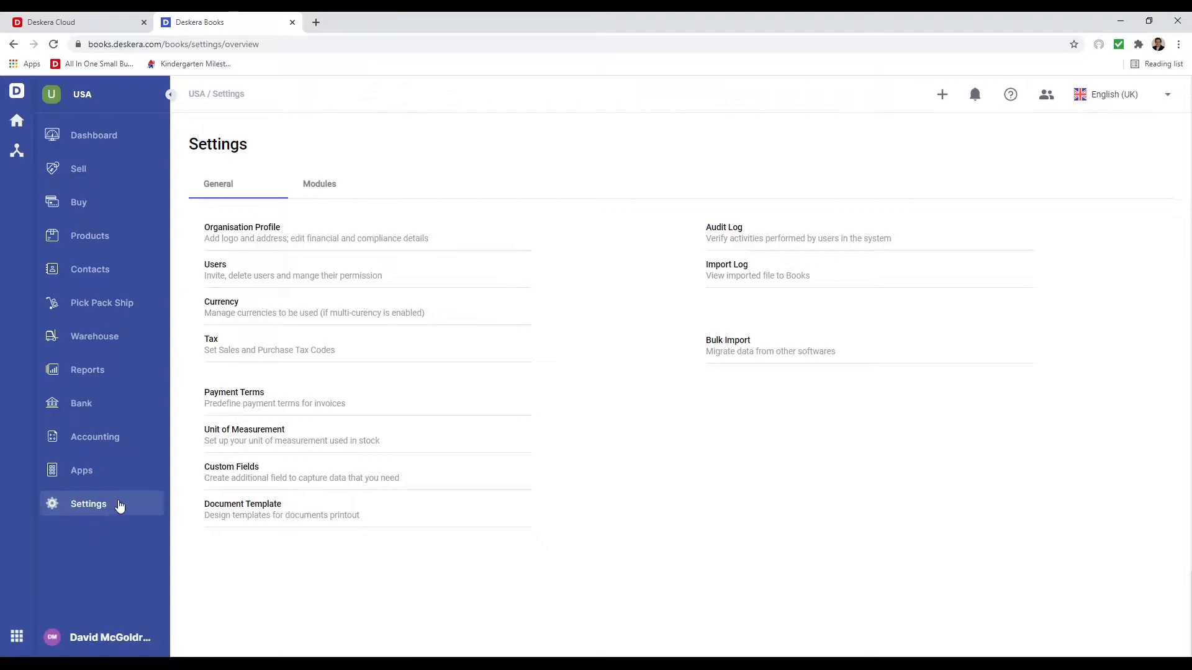
- Check the empty Tax codes list, then return to the Settings overview
click(212, 345)
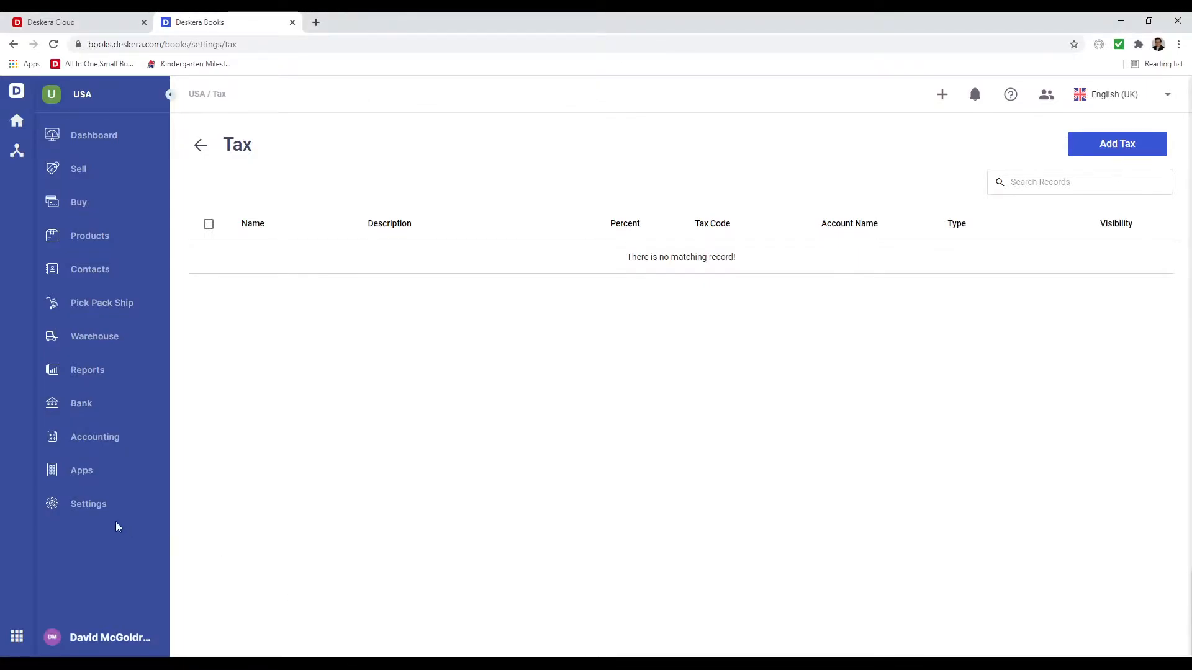
click(73, 509)
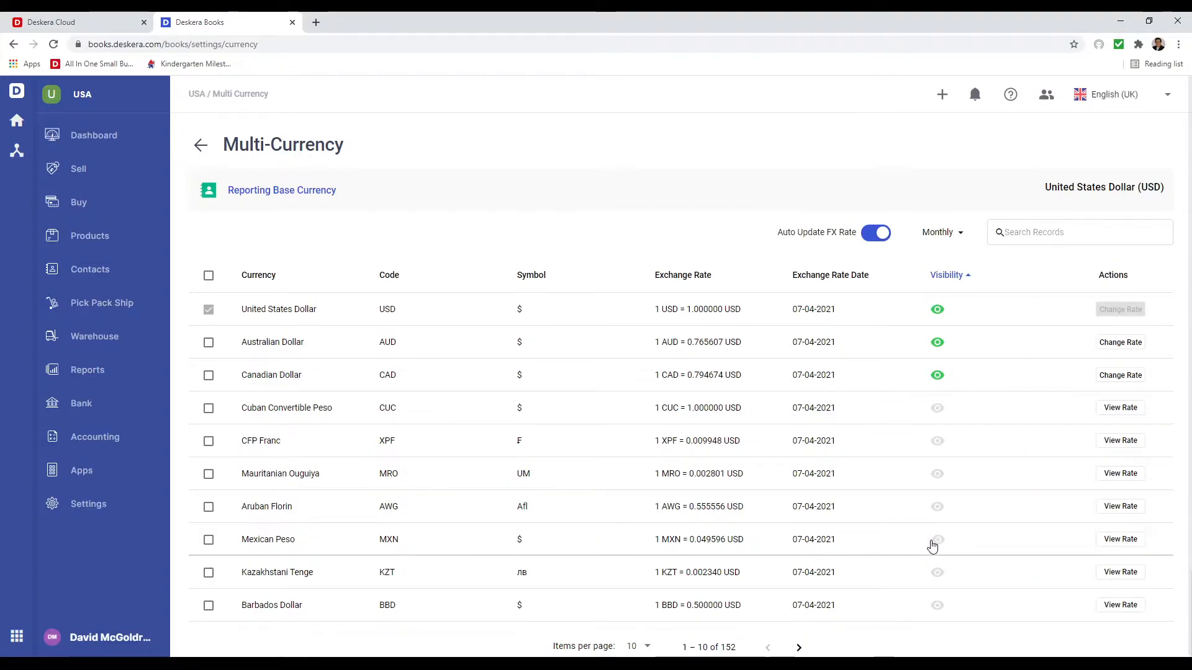
- Activate Mexican Peso and Barbados Dollar as currencies
click(208, 541)
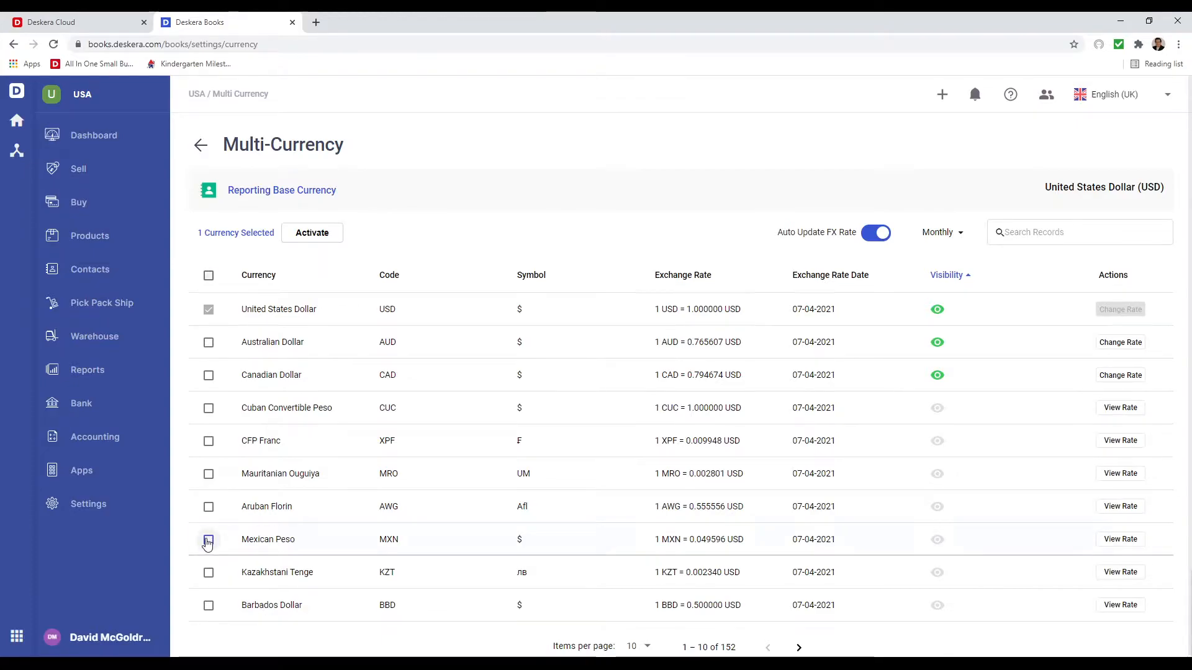
click(210, 607)
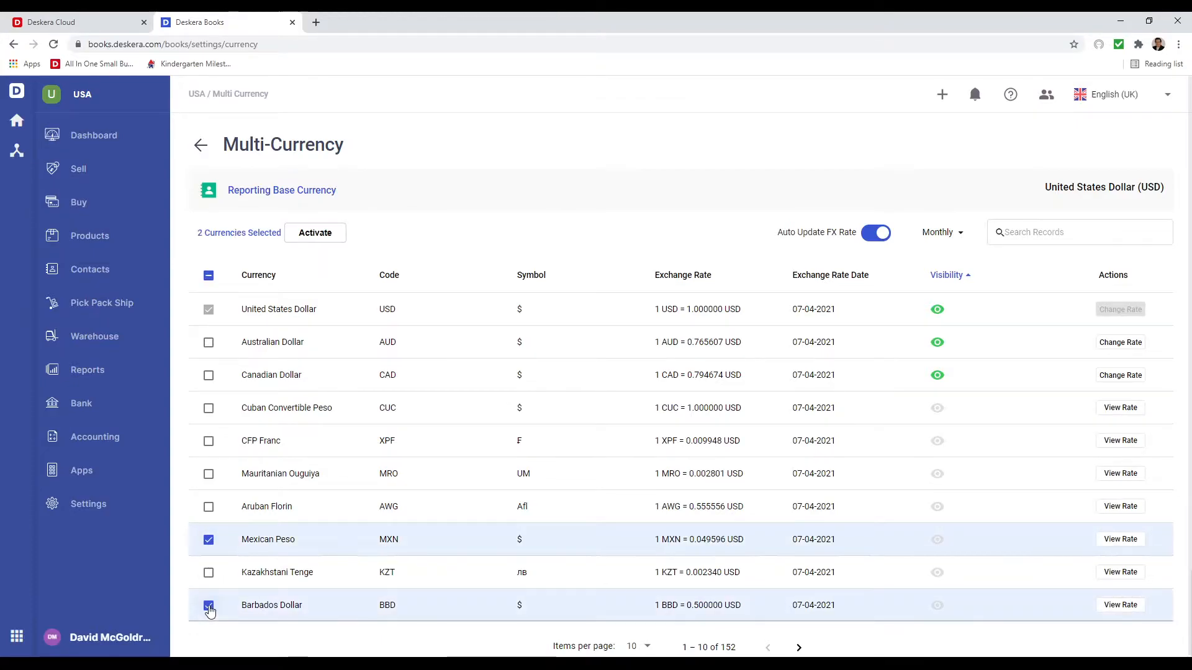
click(326, 241)
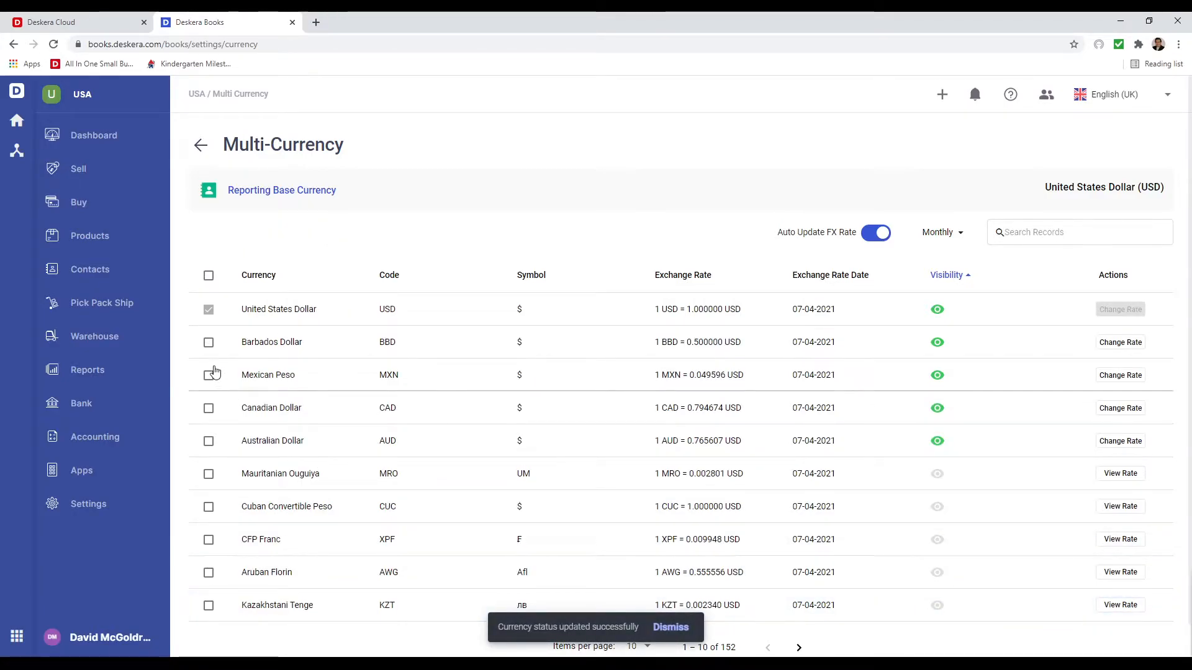
- Hide Barbados Dollar from the visible currencies
click(209, 345)
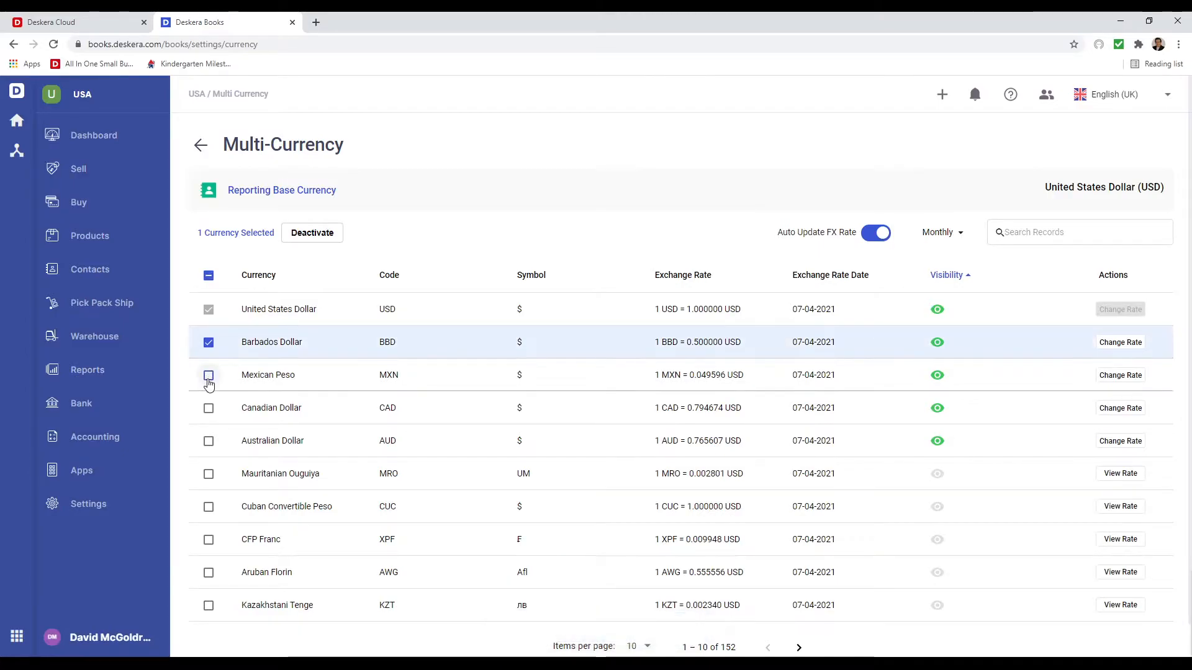
click(209, 380)
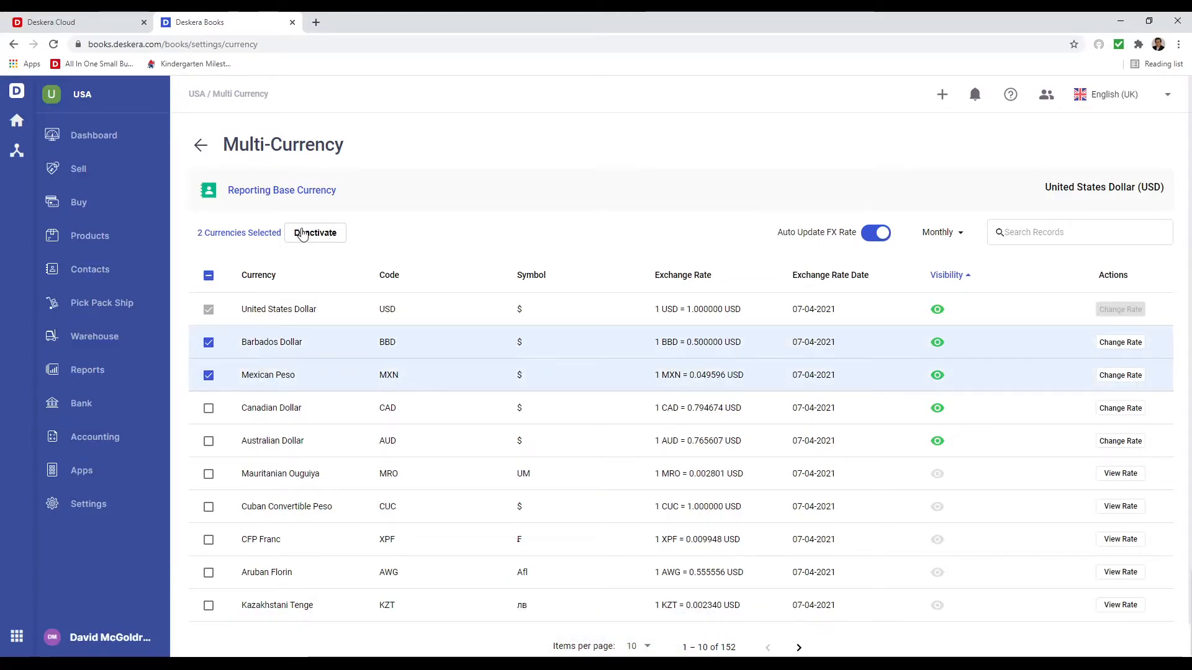
click(209, 375)
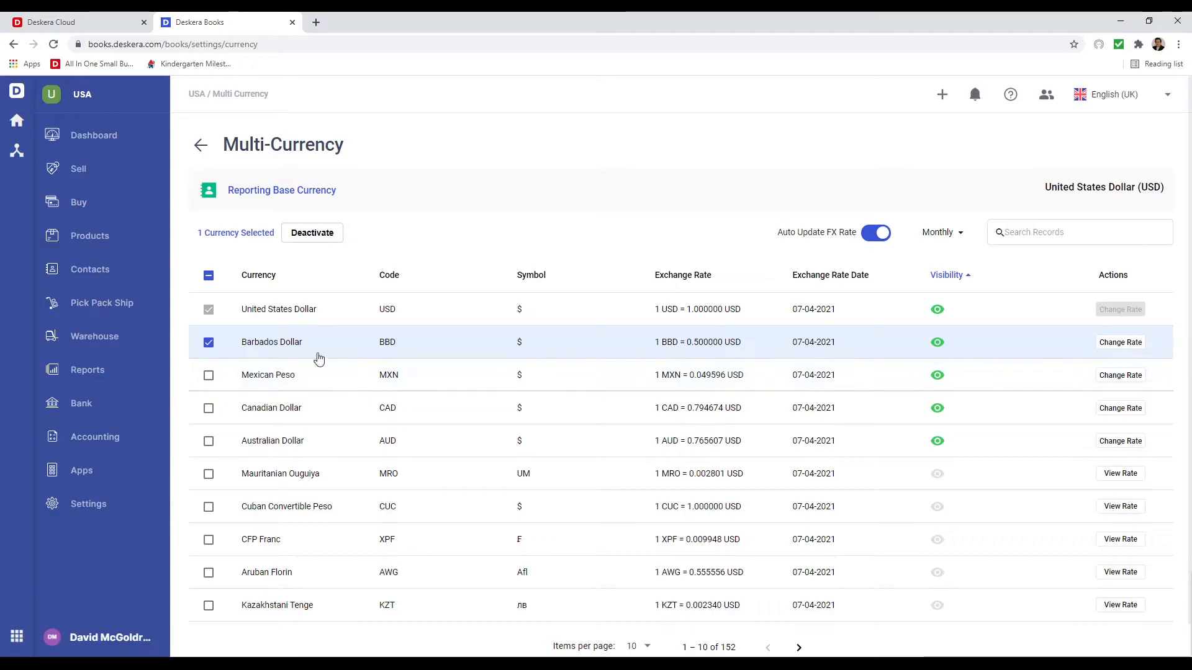
click(939, 345)
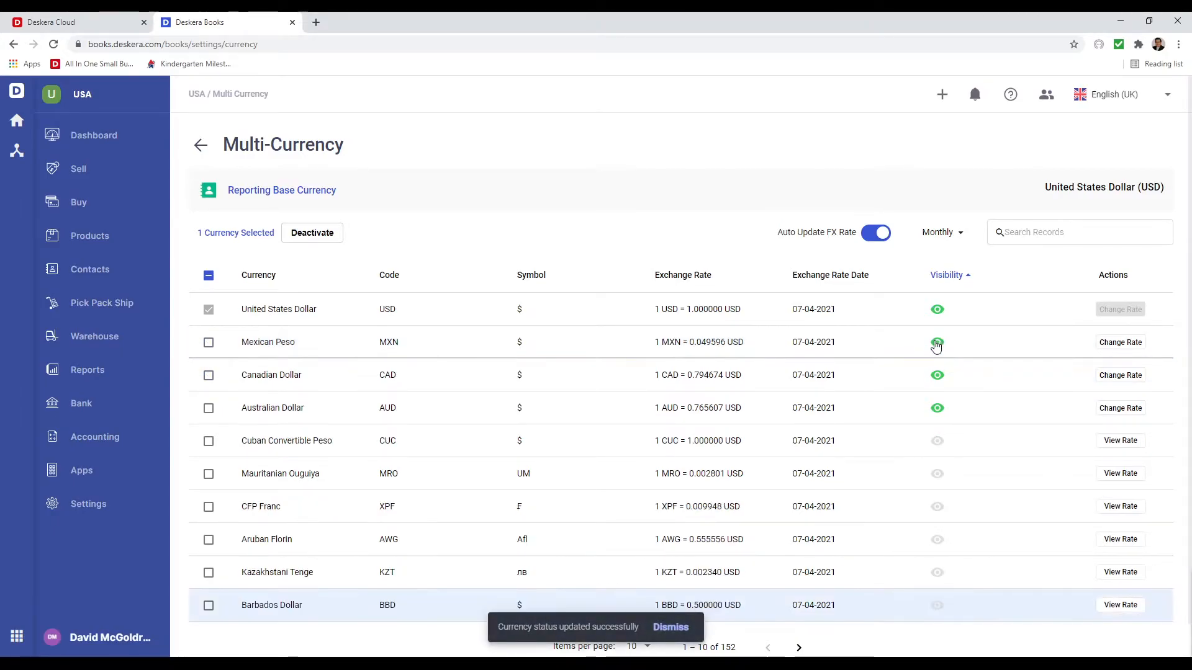
- Change the Mexican Peso exchange rate to 1 MXN = 0.049976 USD
click(1123, 345)
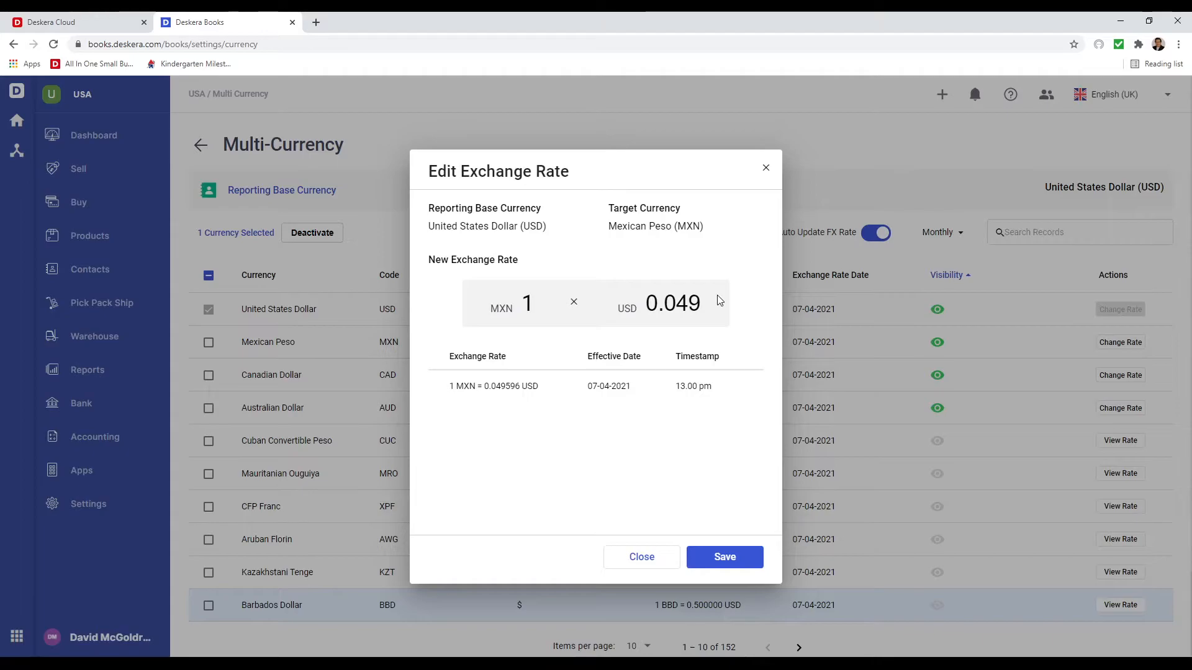
text(97)
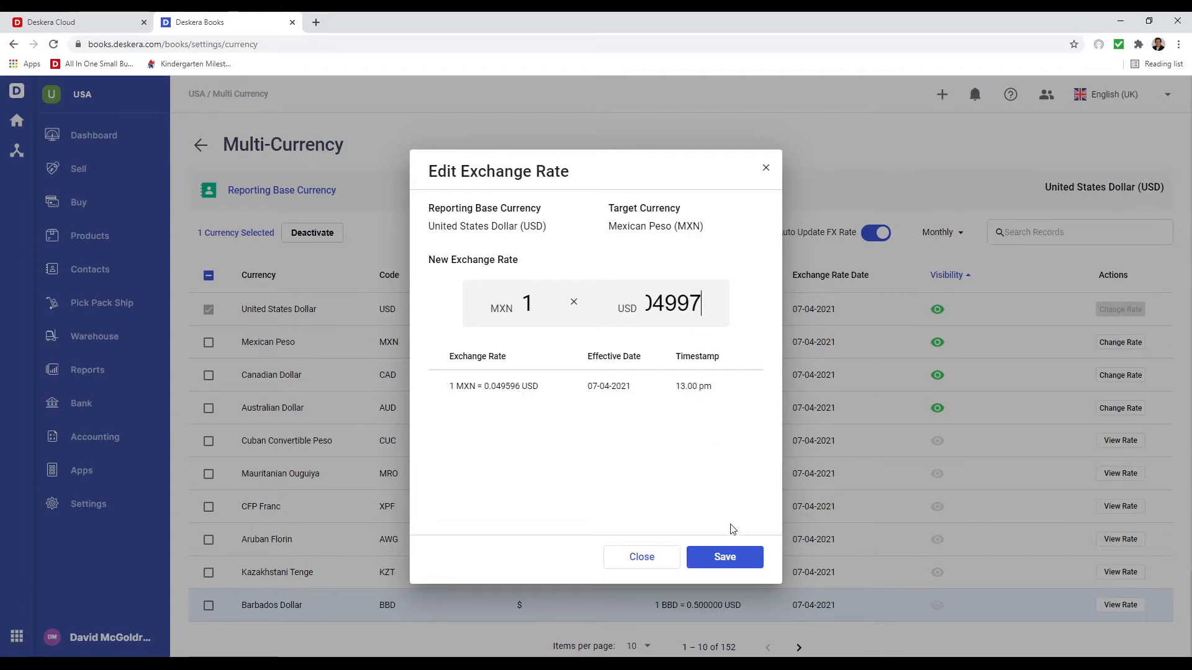
click(724, 558)
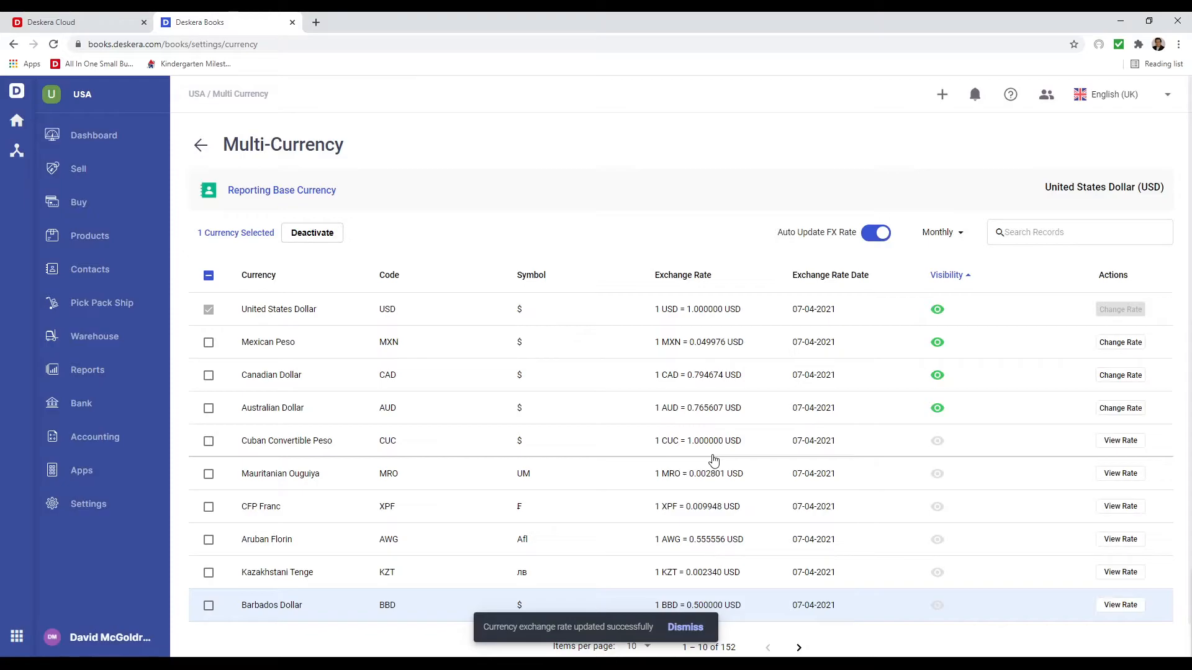
- Review the Cuban Convertible Peso rate history, then go to Contacts
click(1120, 441)
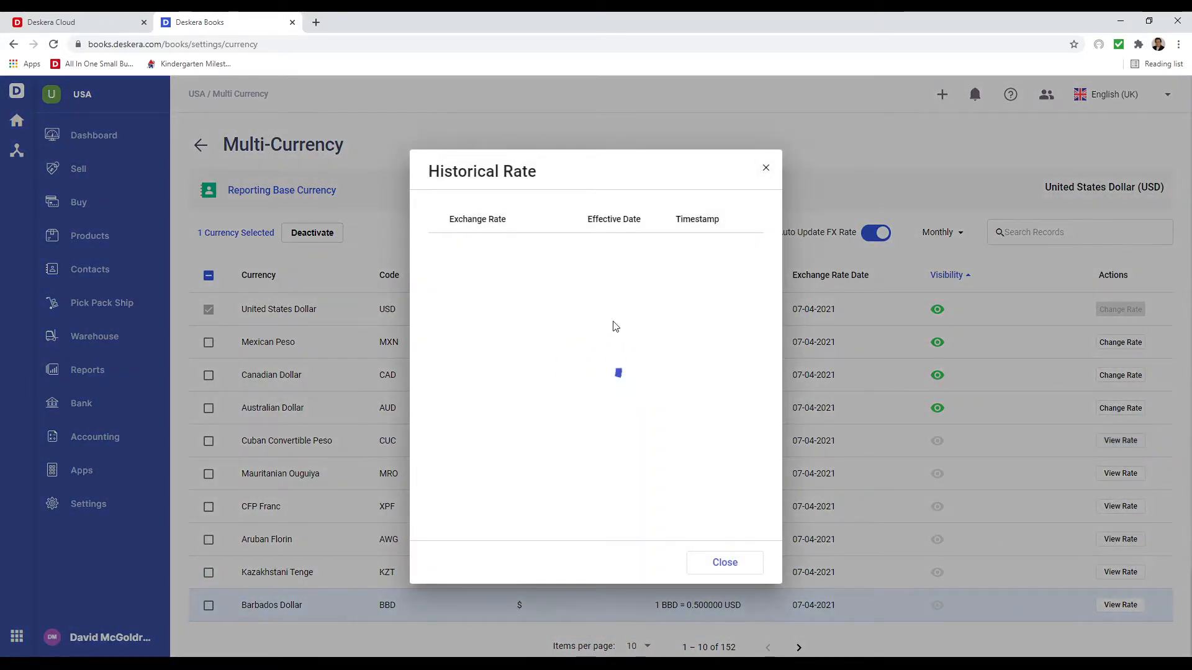
click(724, 562)
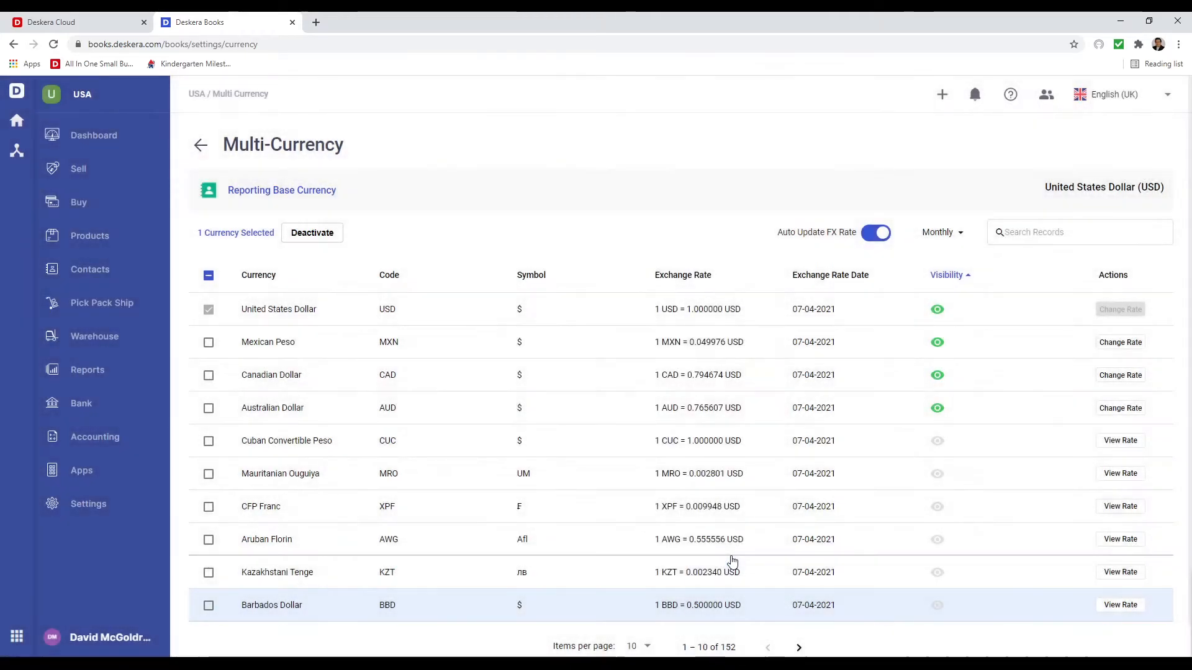
click(110, 269)
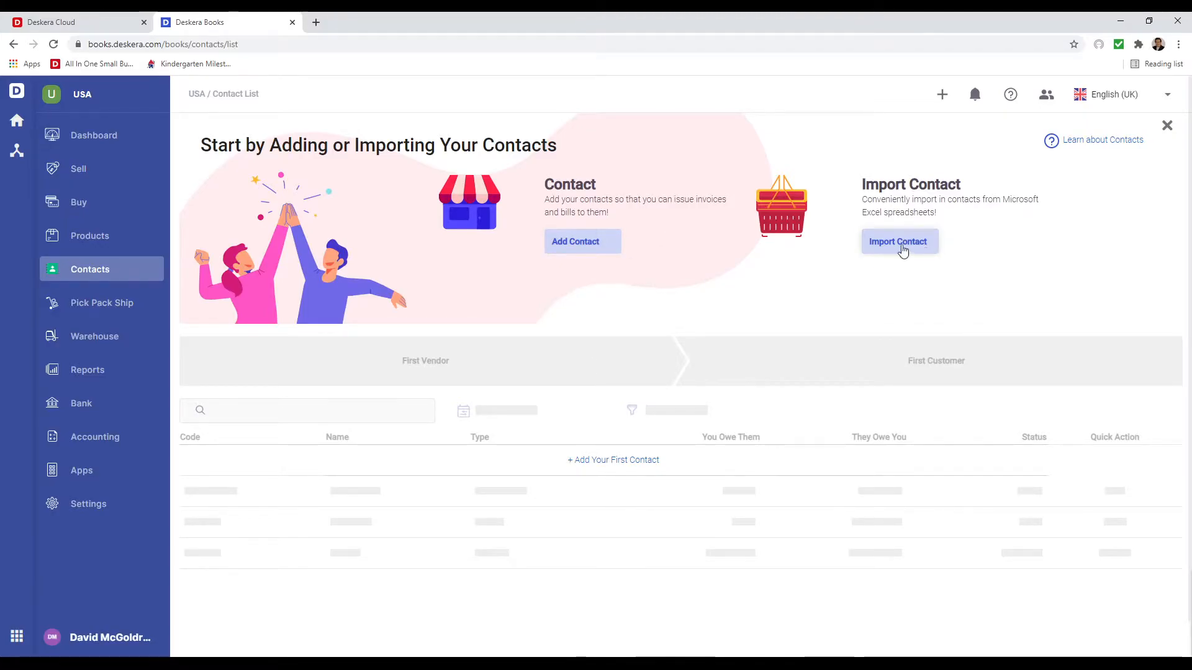
- Add contact 'John Computers' with its pasted address, auto-filled city, state and postal code, and save
click(579, 245)
click(485, 254)
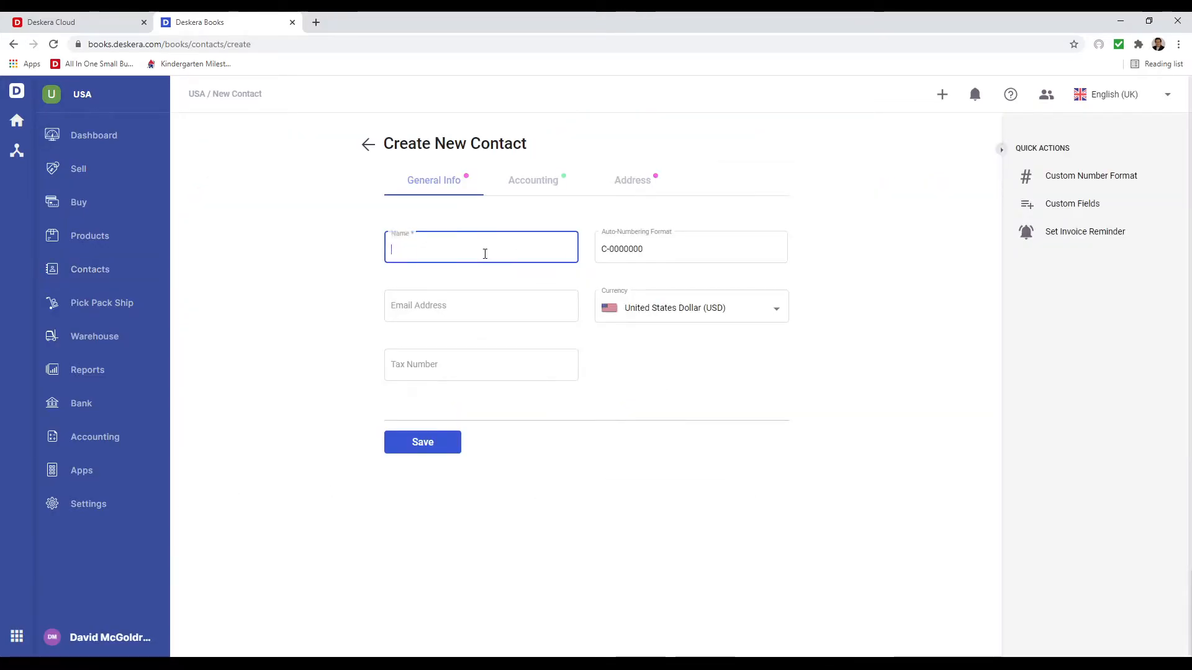
text(John)
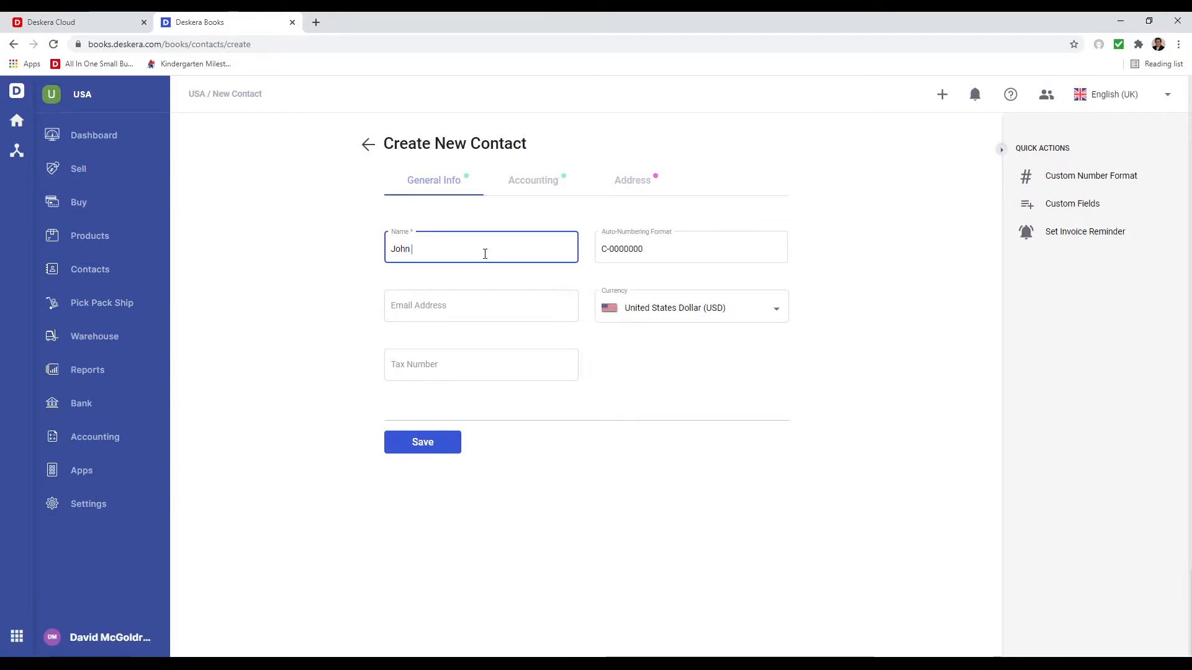
text( Computers)
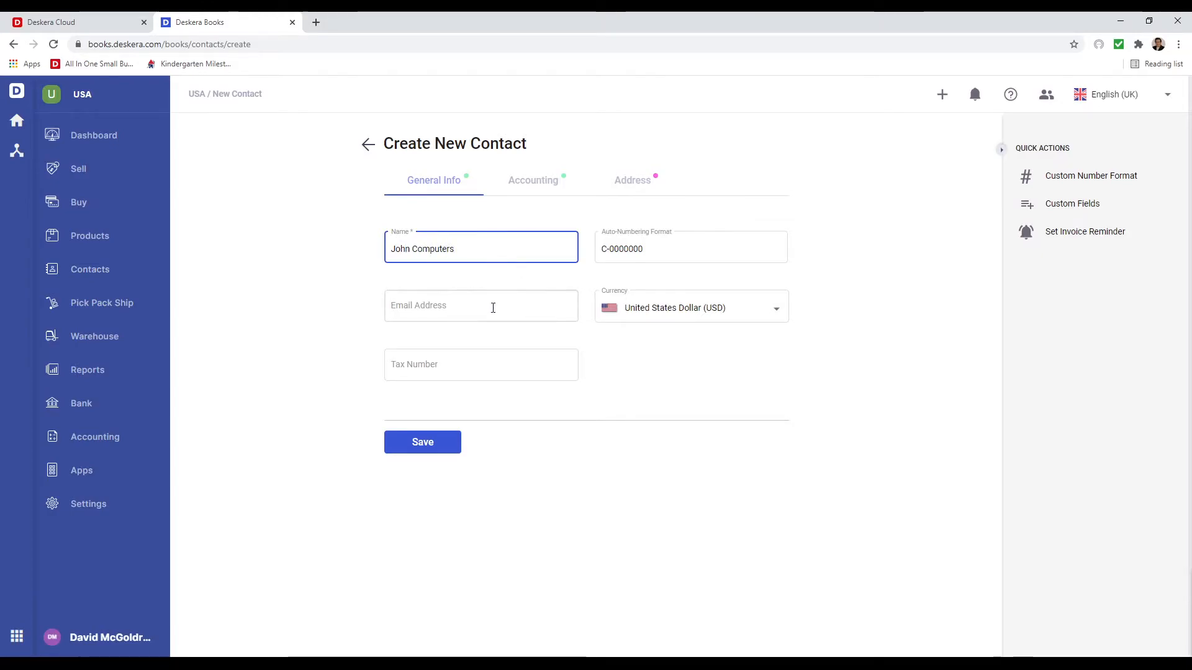
click(523, 187)
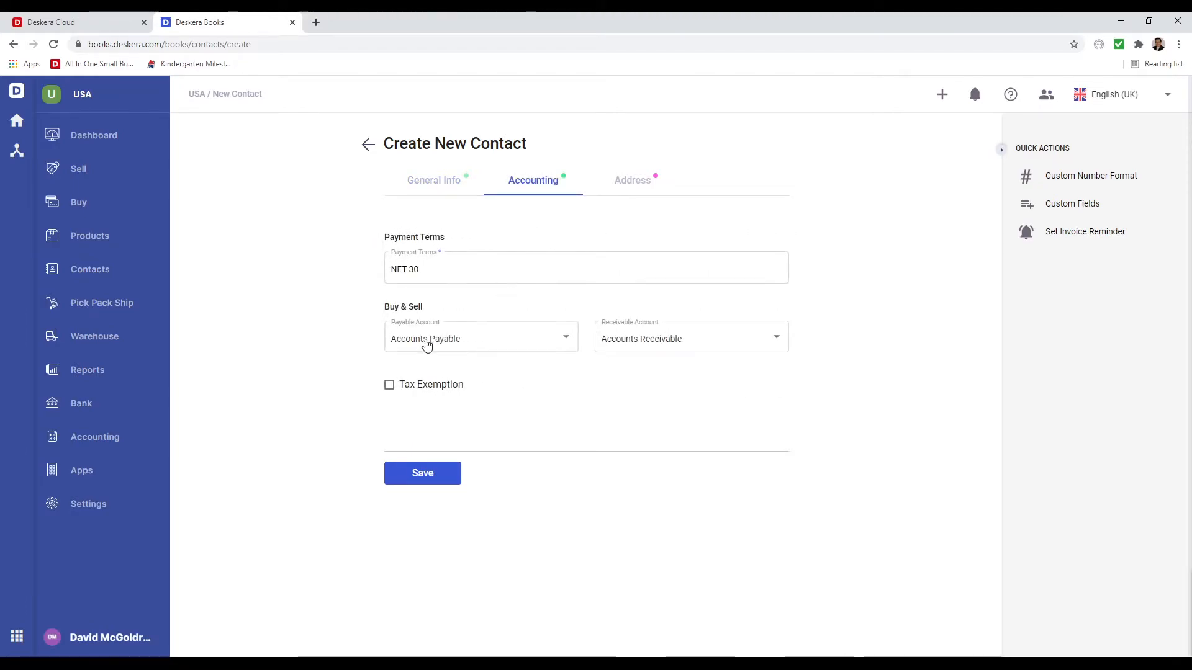
click(636, 185)
click(493, 268)
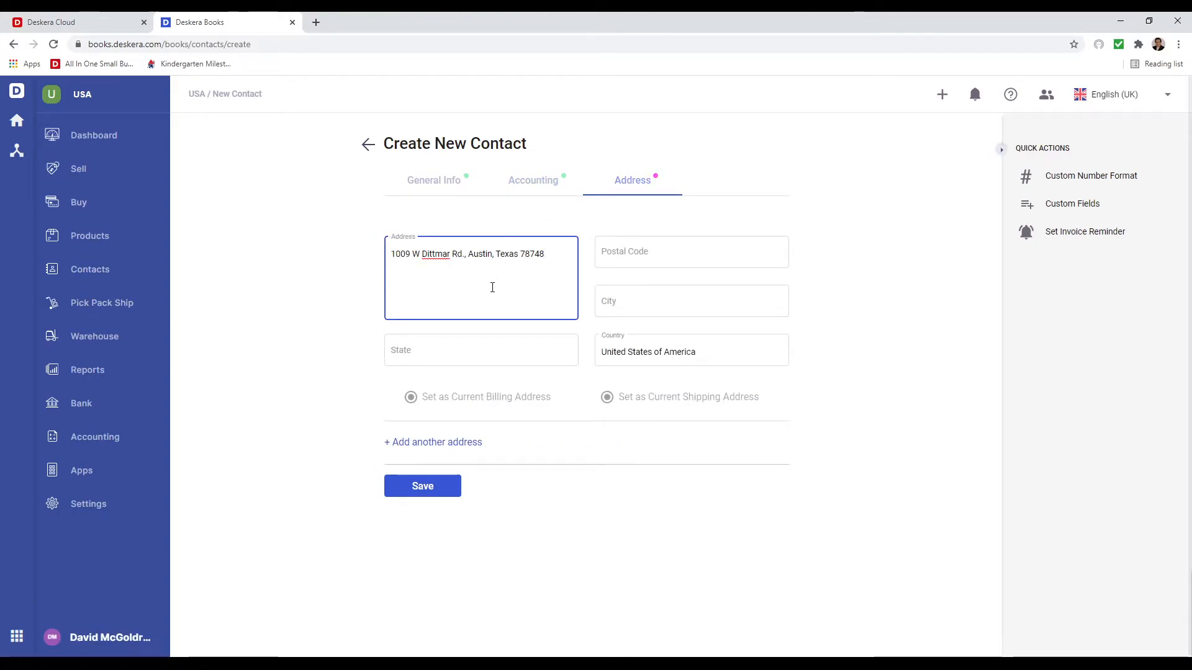
click(494, 336)
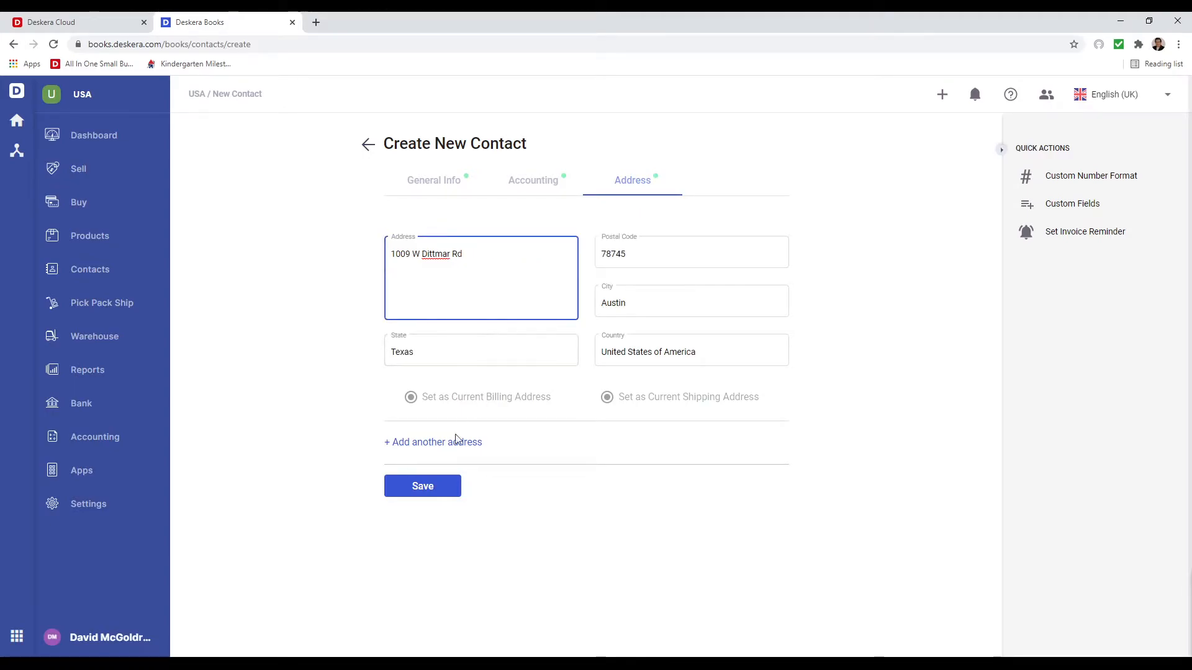
click(427, 483)
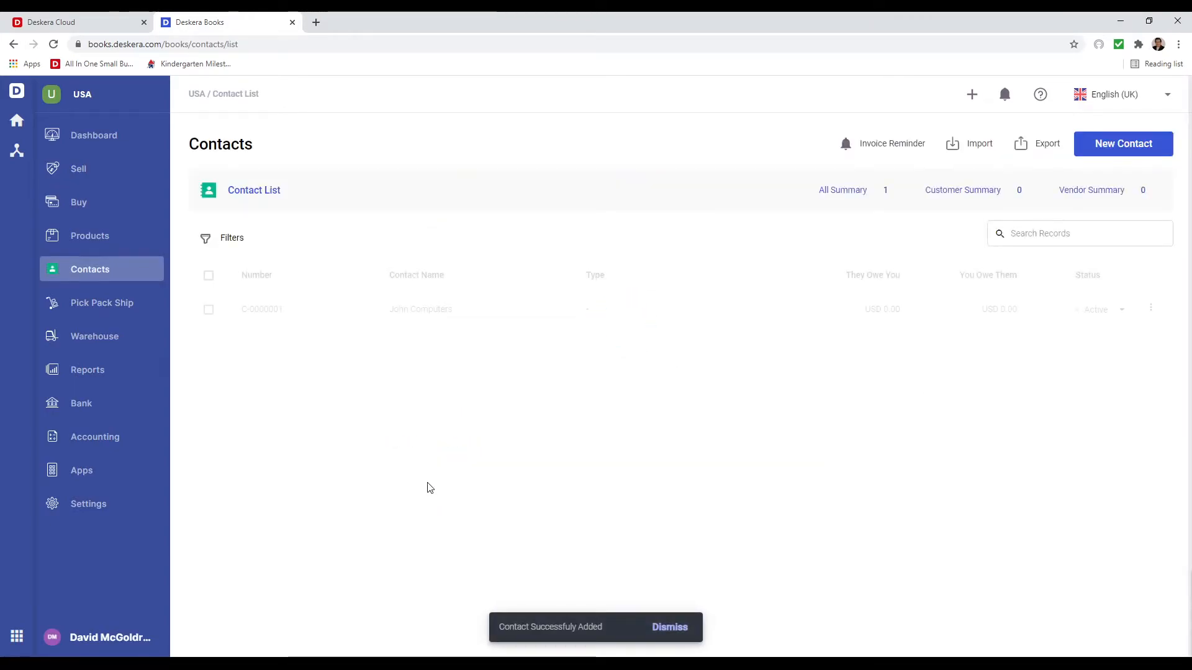
click(1092, 151)
click(451, 249)
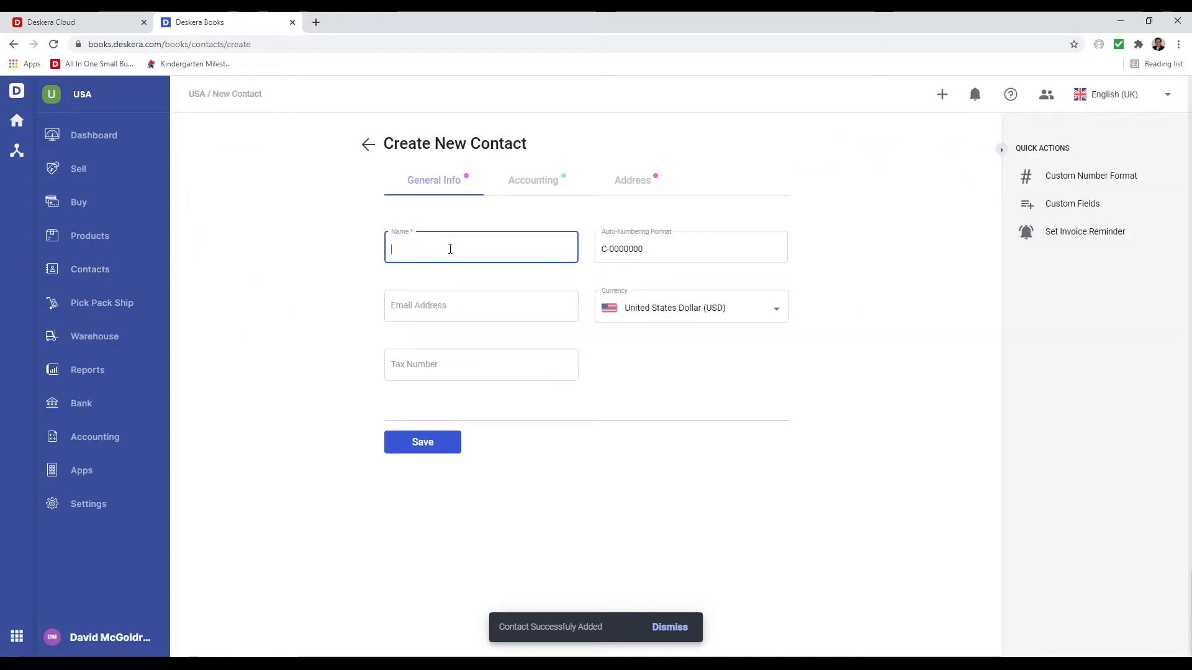
text(Kay Keyboard)
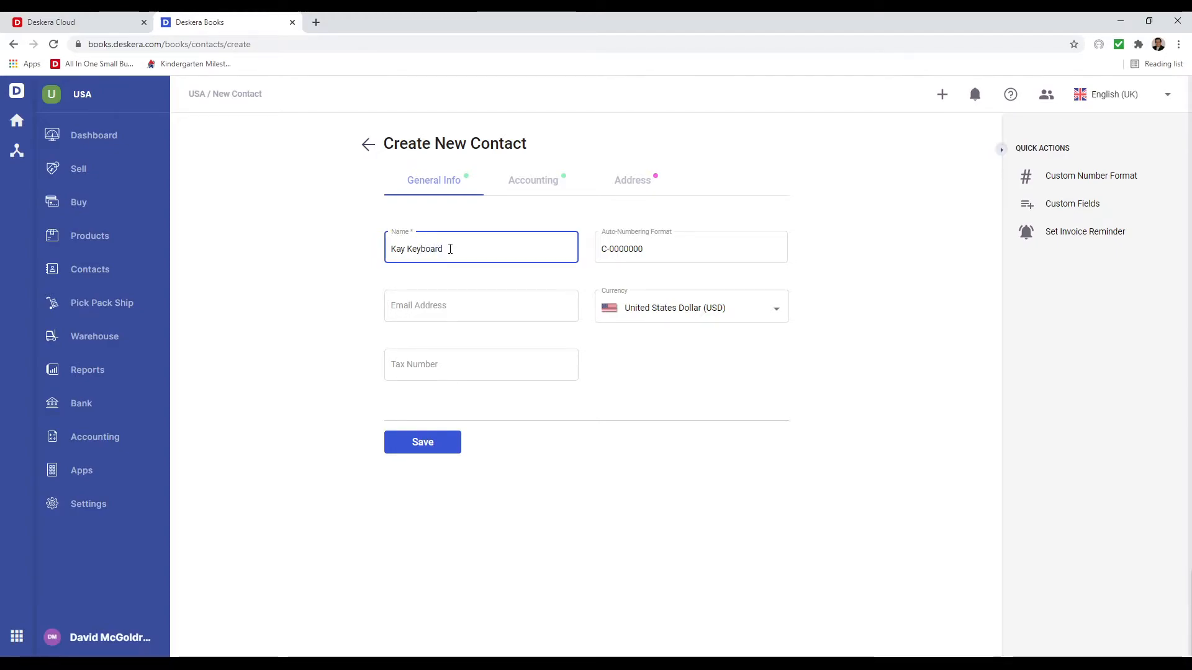
text(s)
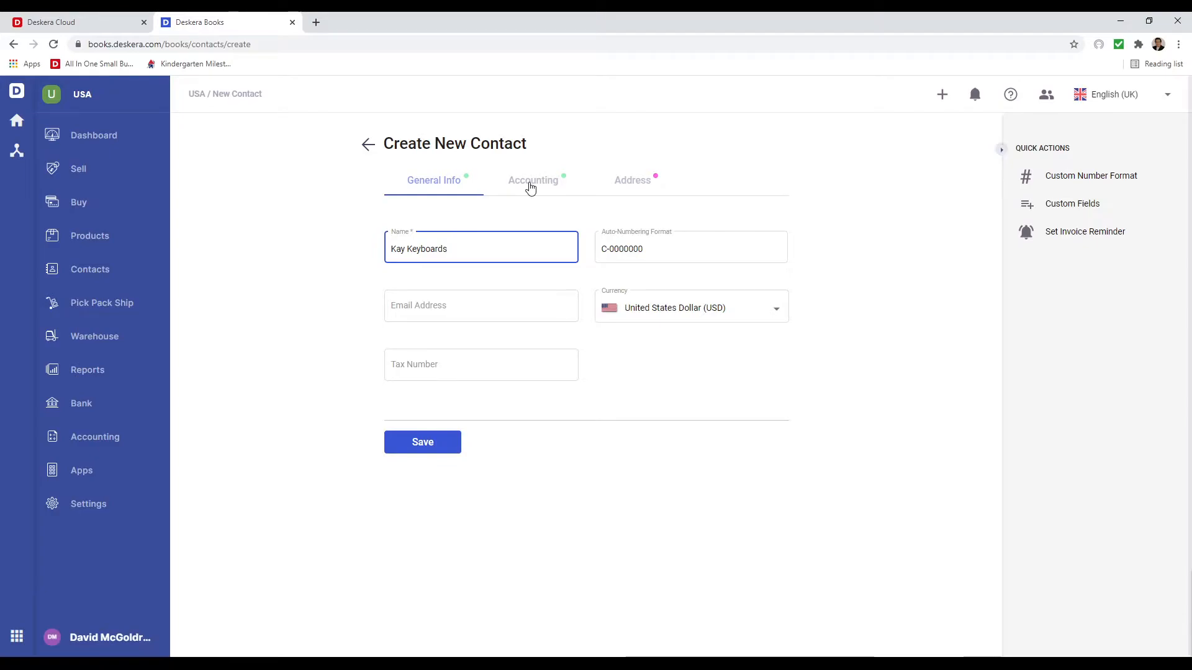
click(531, 184)
click(630, 181)
click(521, 271)
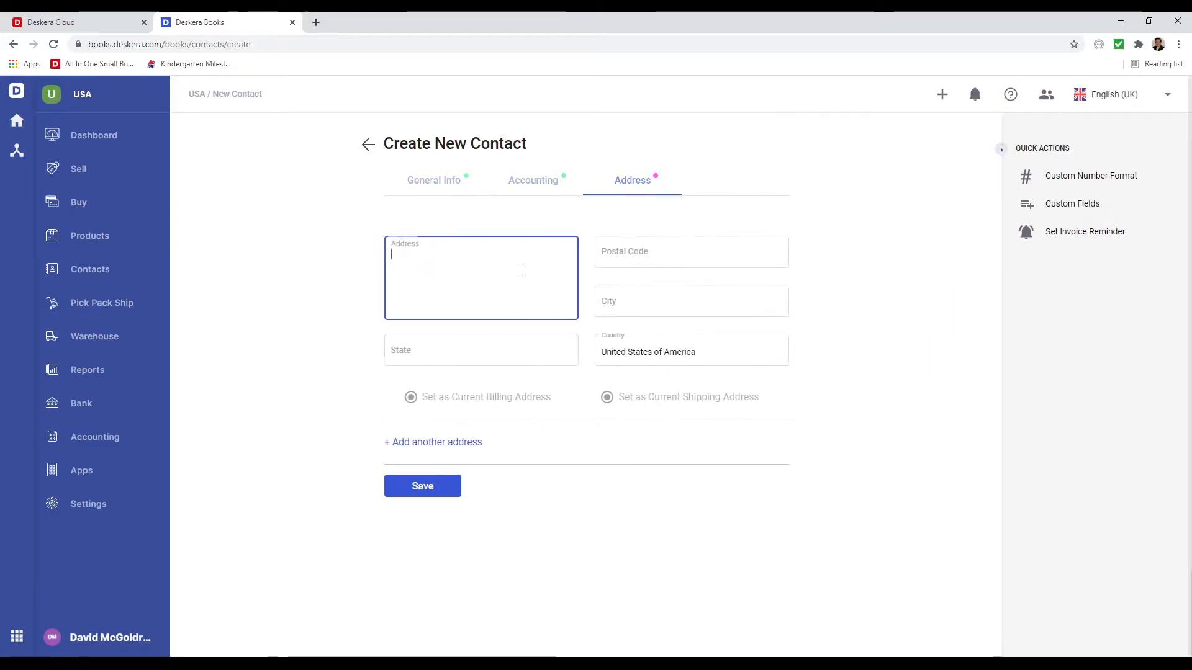
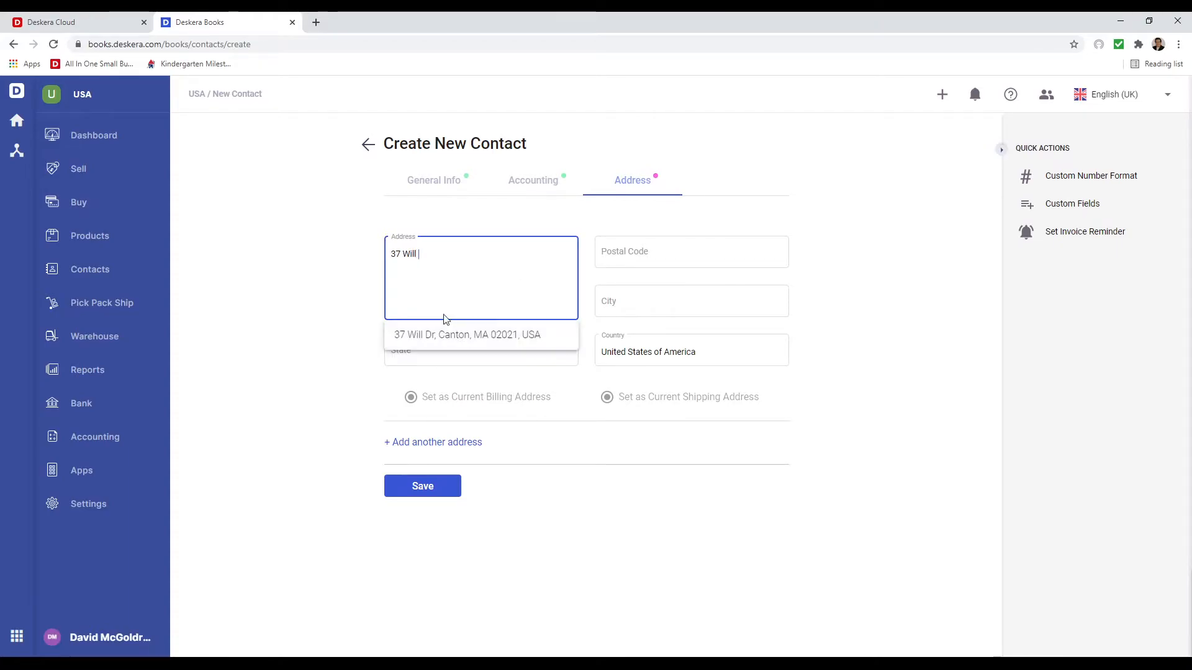
click(445, 334)
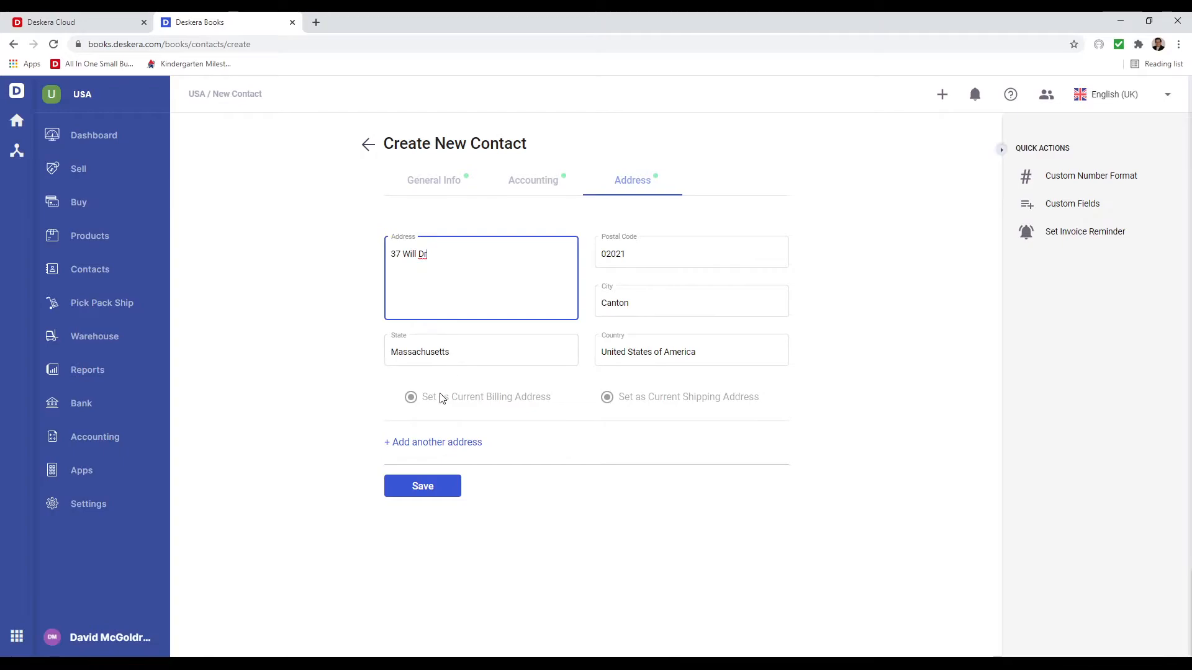
click(421, 484)
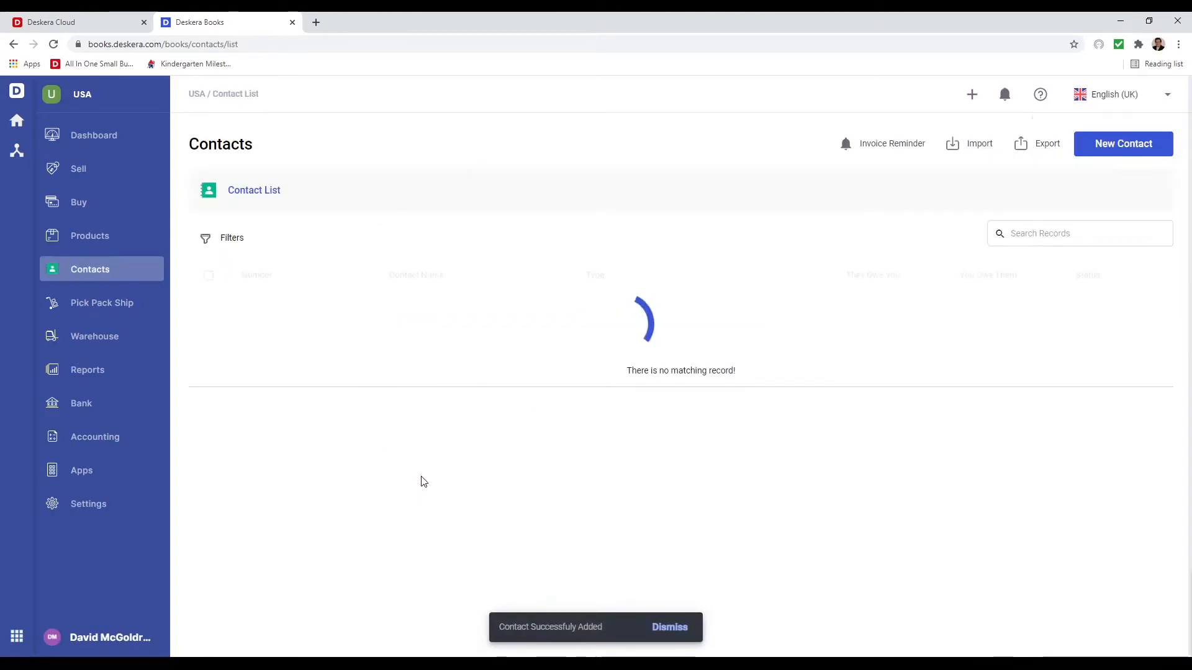
click(125, 239)
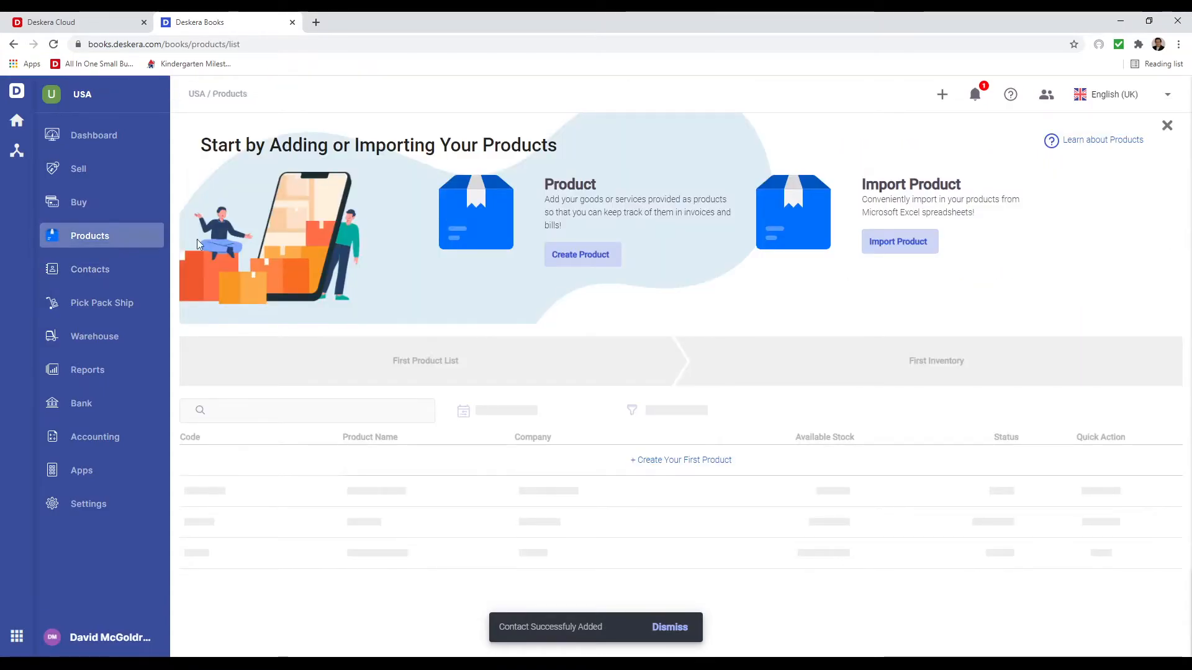
- Start a new Non-Tracked product named Web Services
click(568, 254)
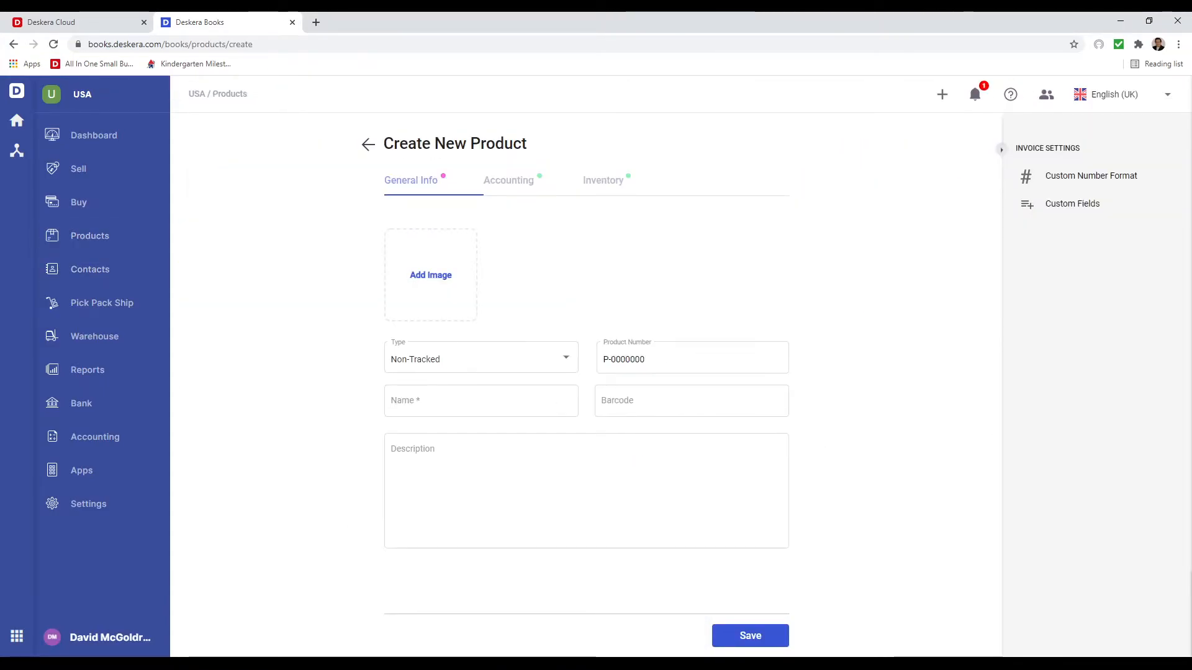
click(464, 367)
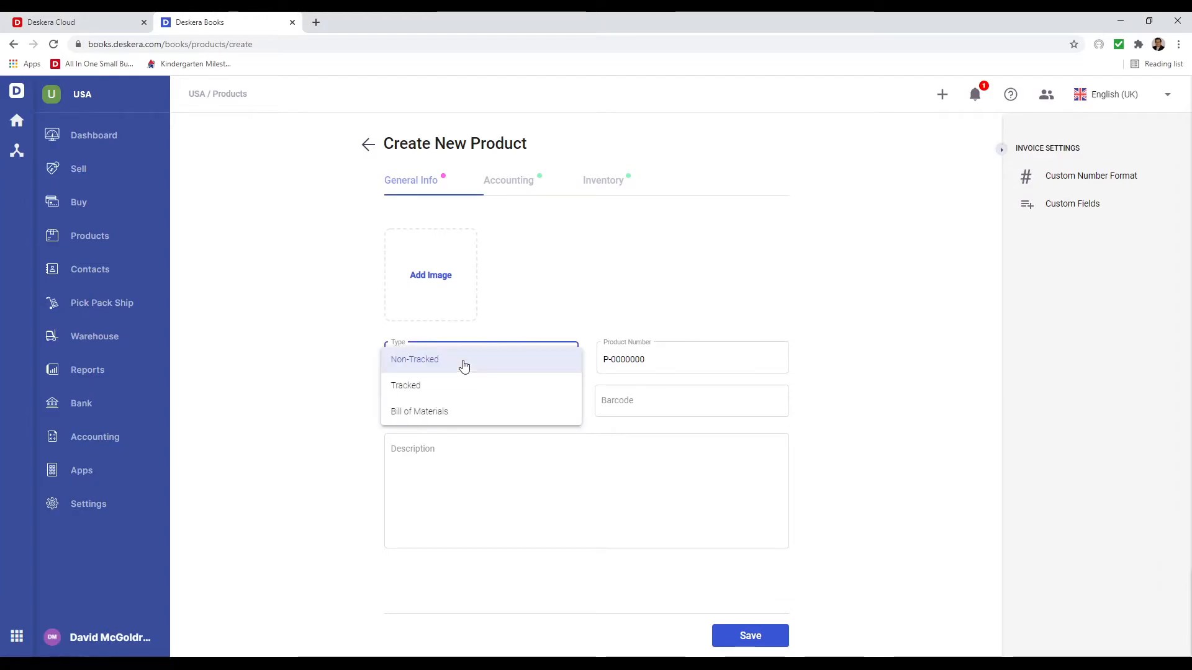
click(463, 365)
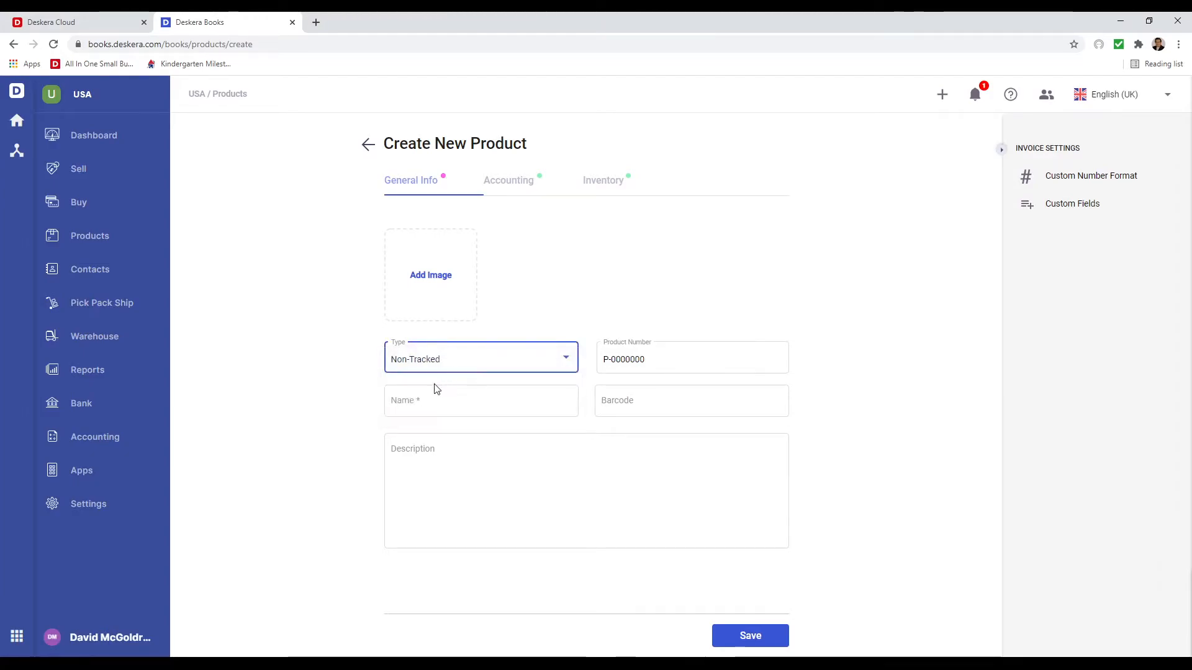
click(428, 401)
text(Web Services)
- Keep Web Services taxable with UNIT as its unit of measurement, and save it
click(507, 187)
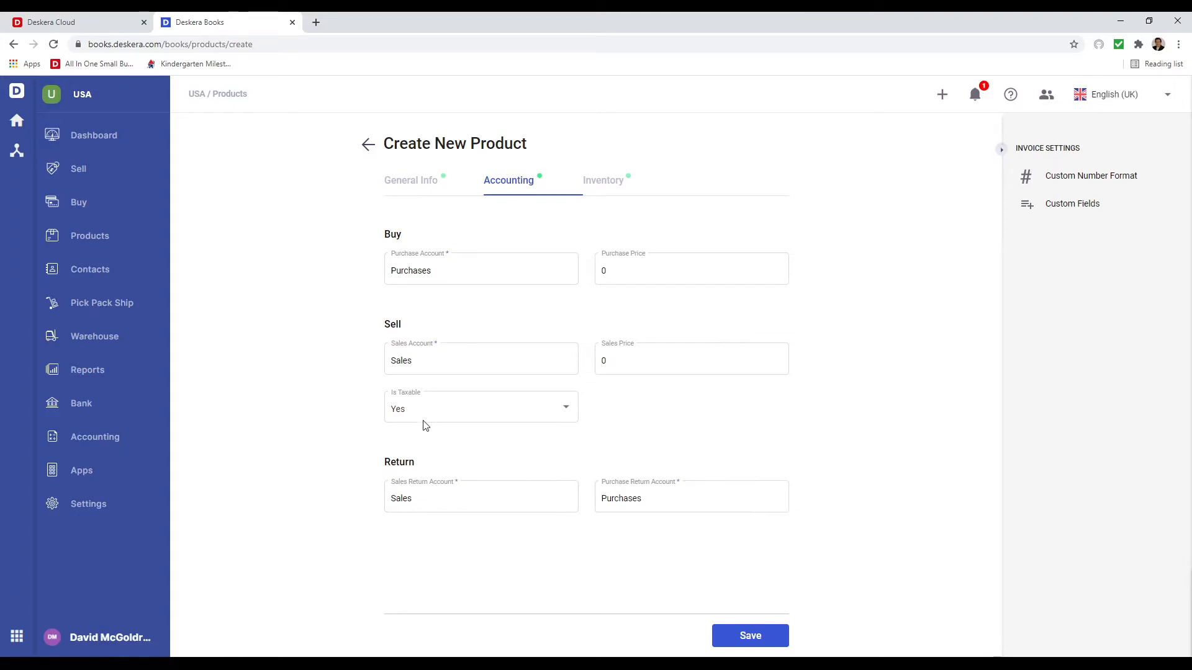
click(542, 422)
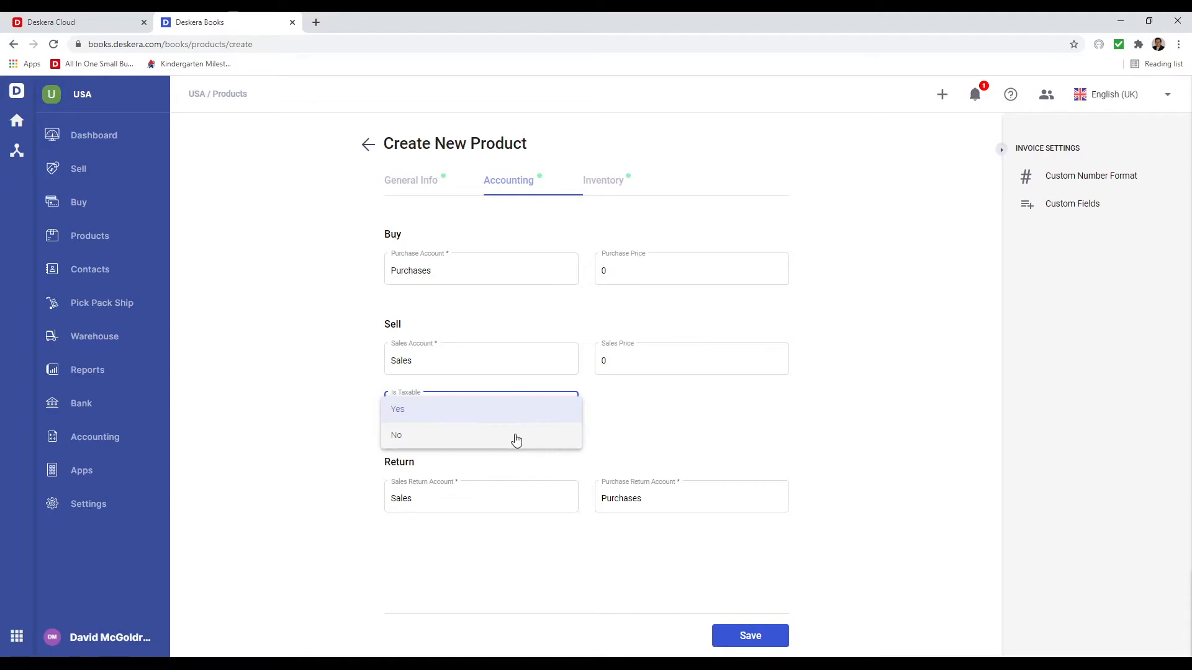
click(507, 417)
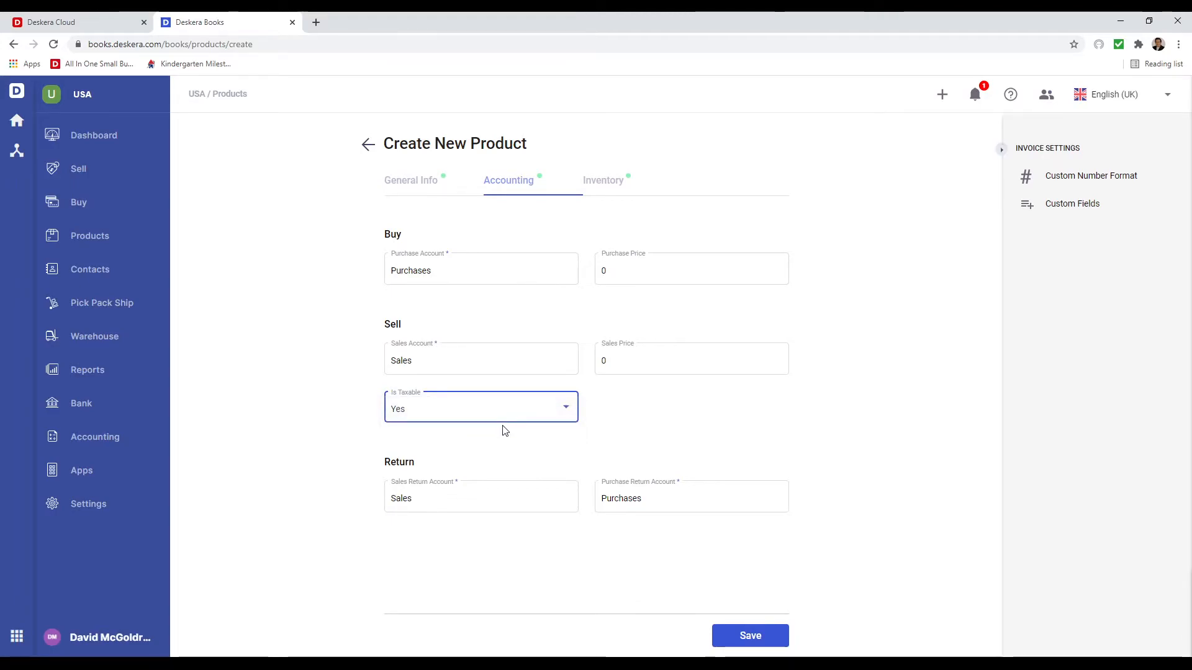
click(602, 188)
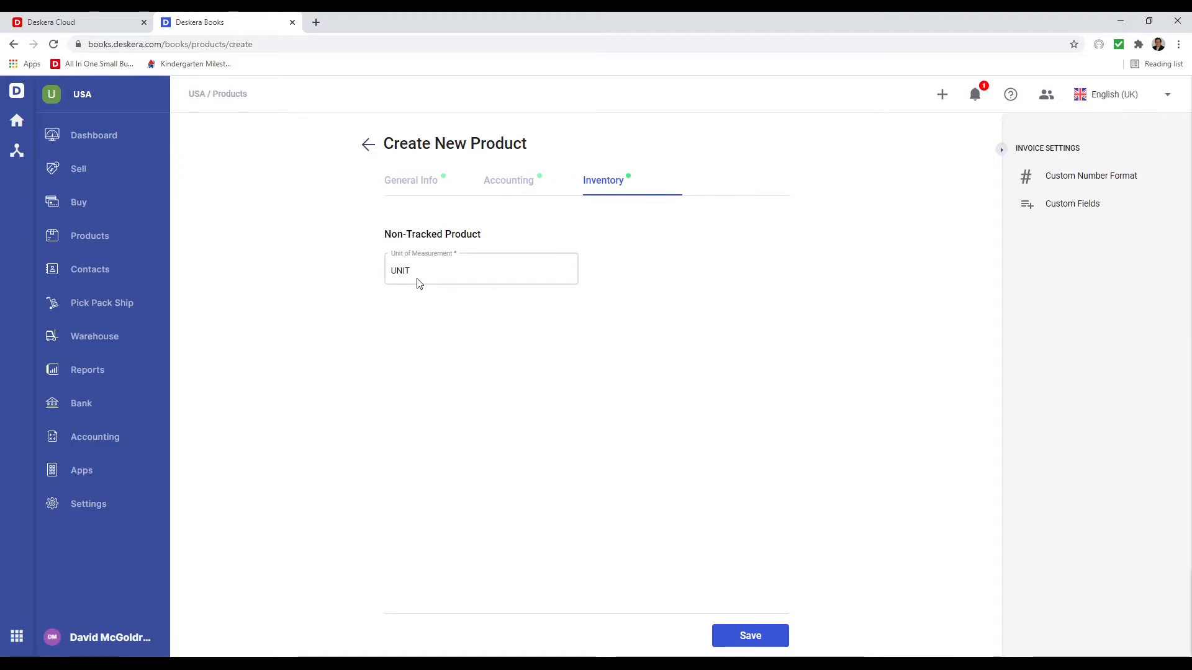
click(746, 638)
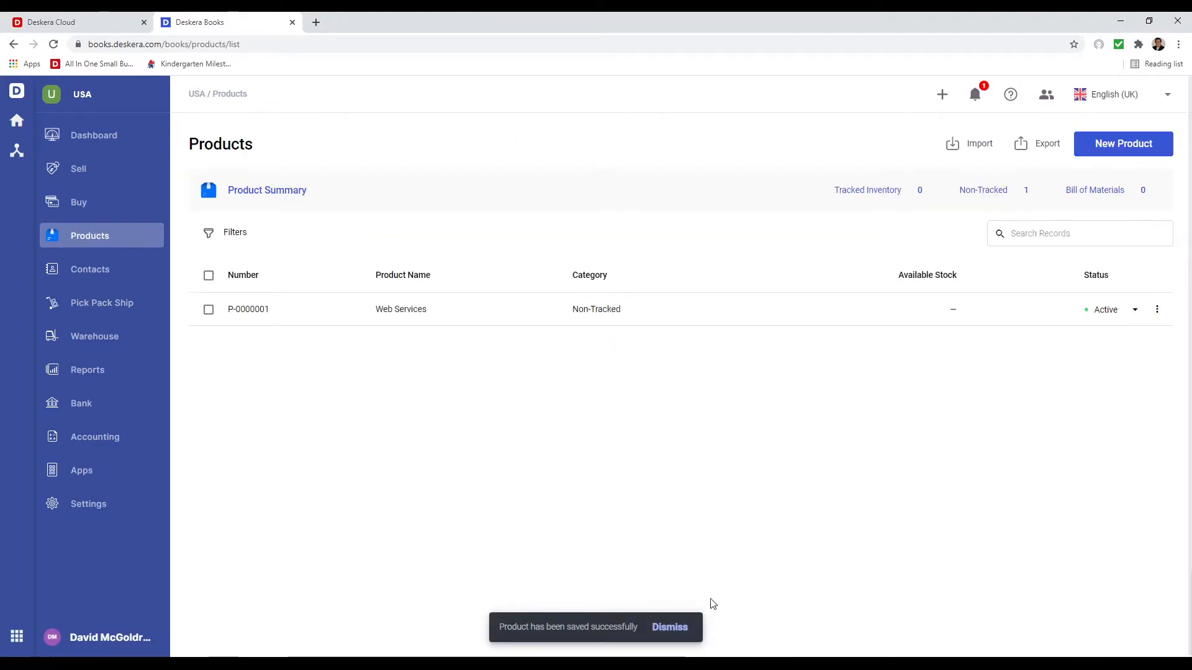
click(84, 173)
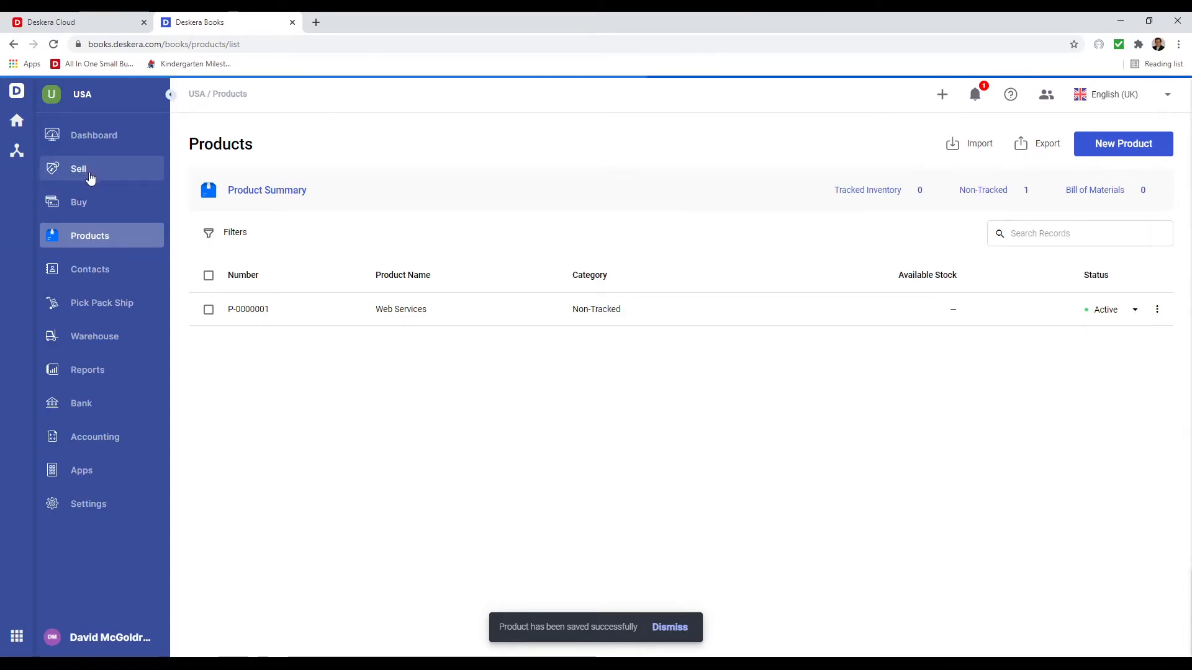
- Invoice John Computers for one Web Services line at unit price 50 and save it
click(897, 255)
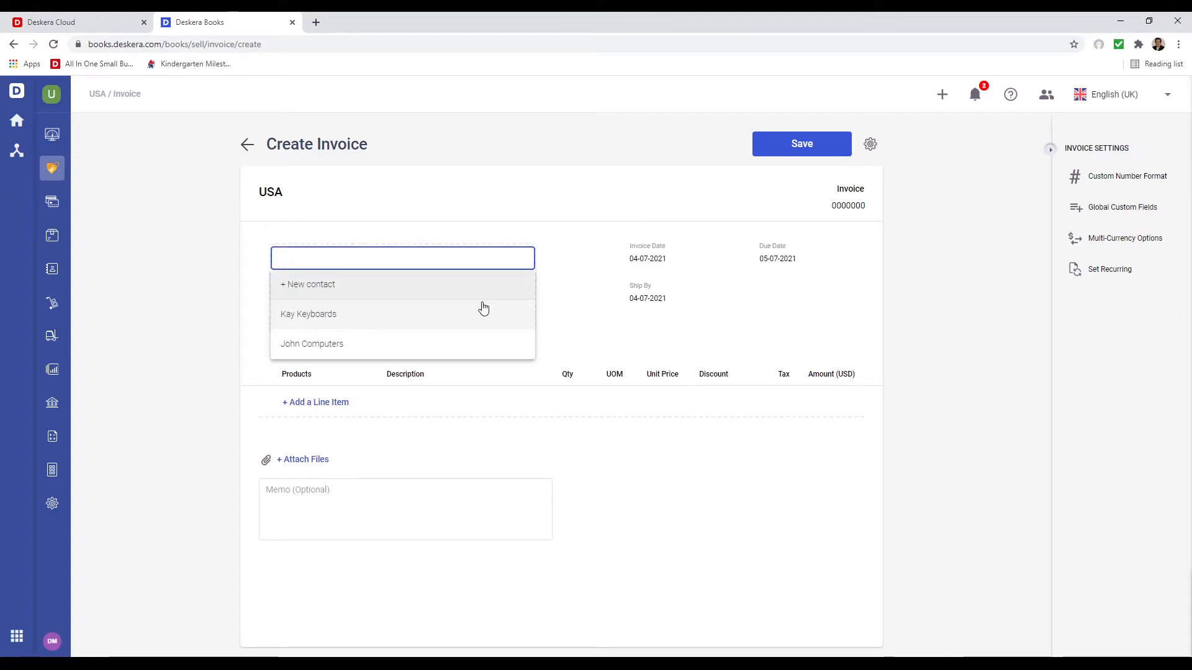
click(379, 343)
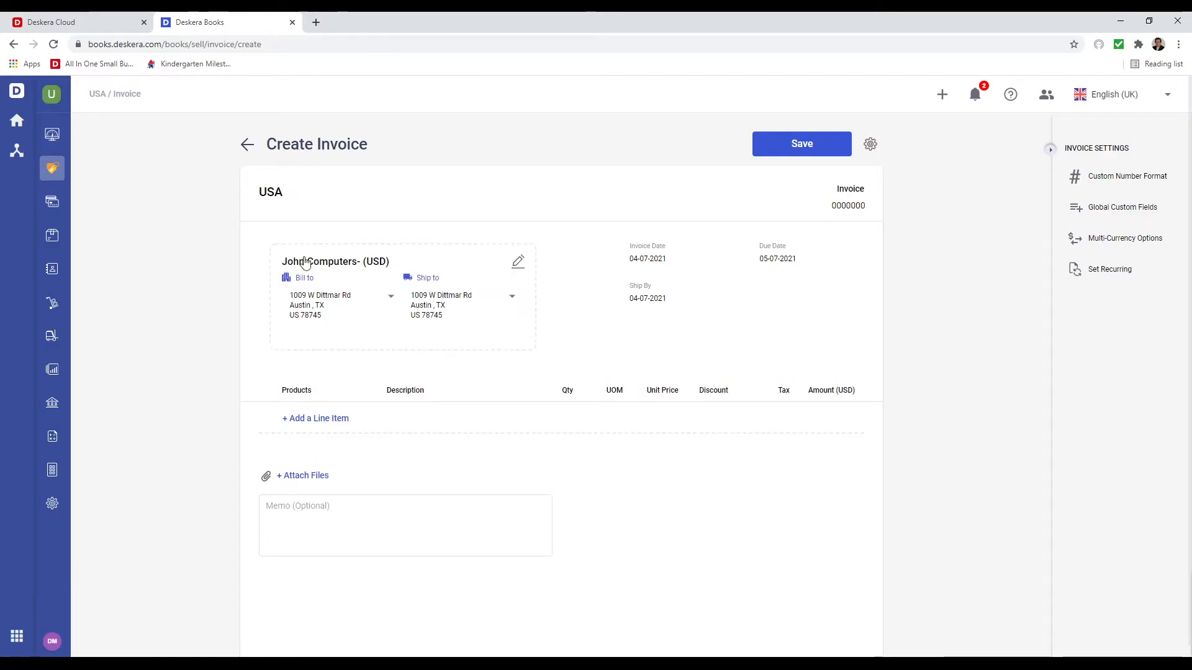
click(318, 420)
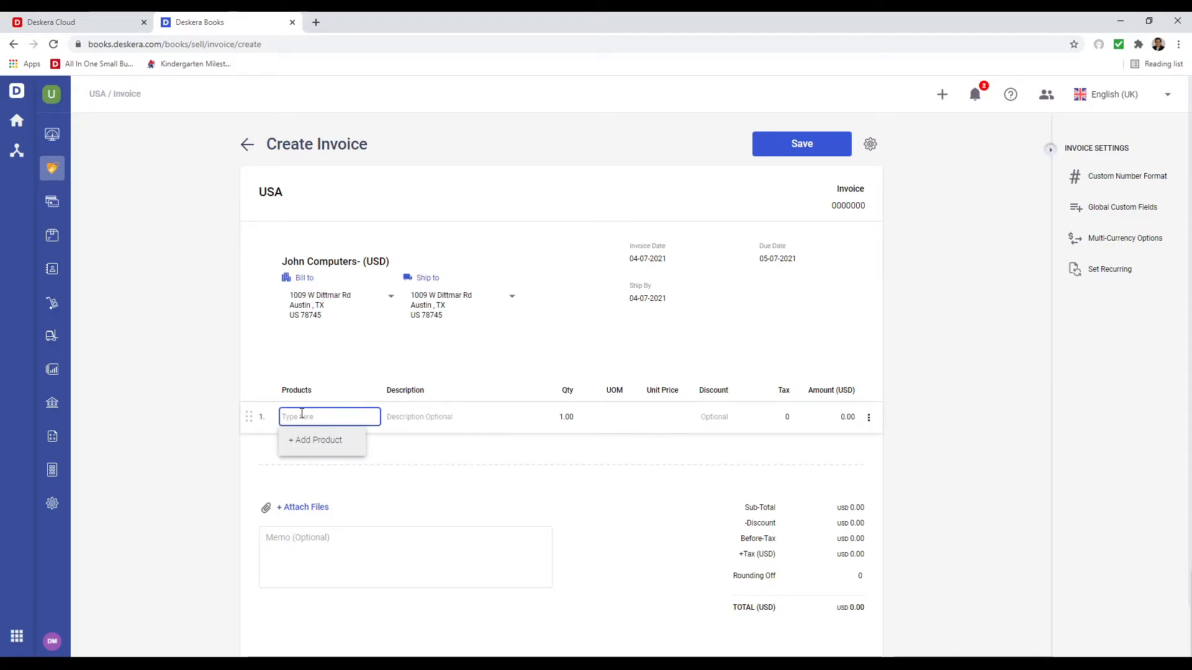
text(we)
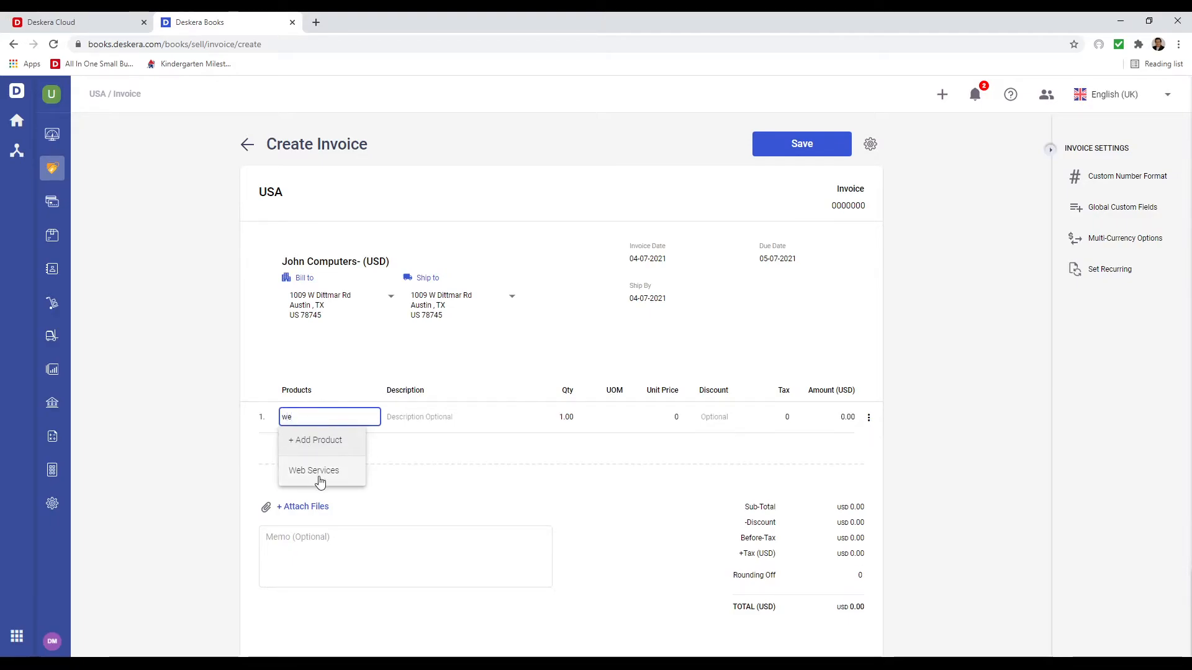
click(320, 481)
click(673, 415)
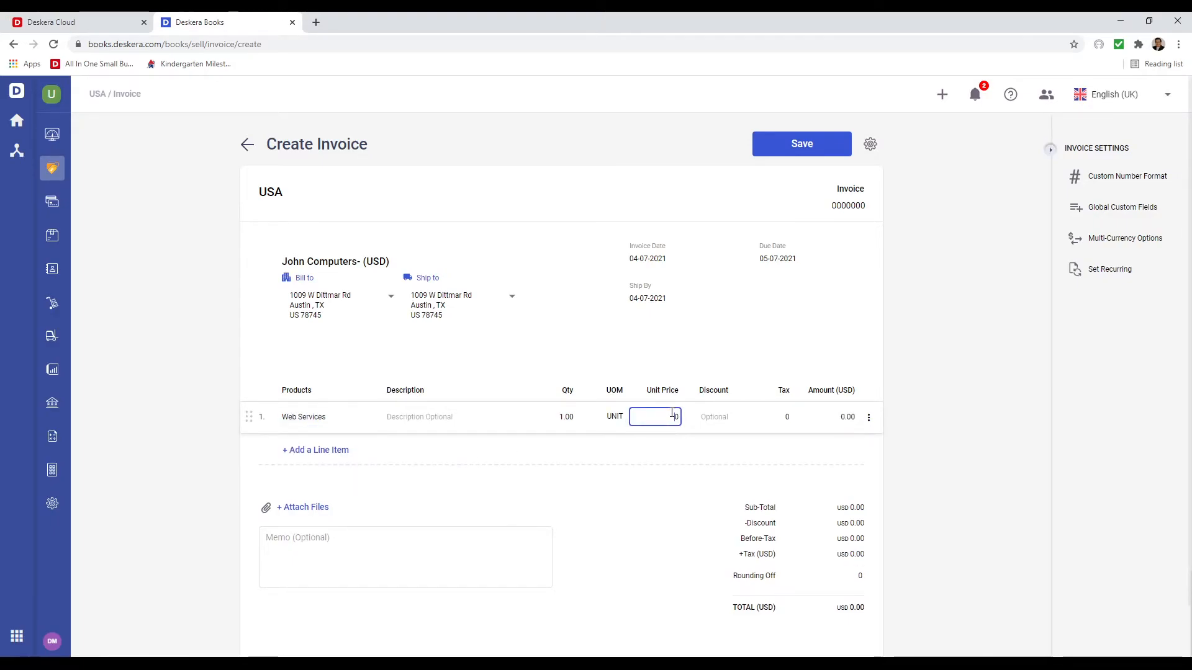
text(50)
click(689, 478)
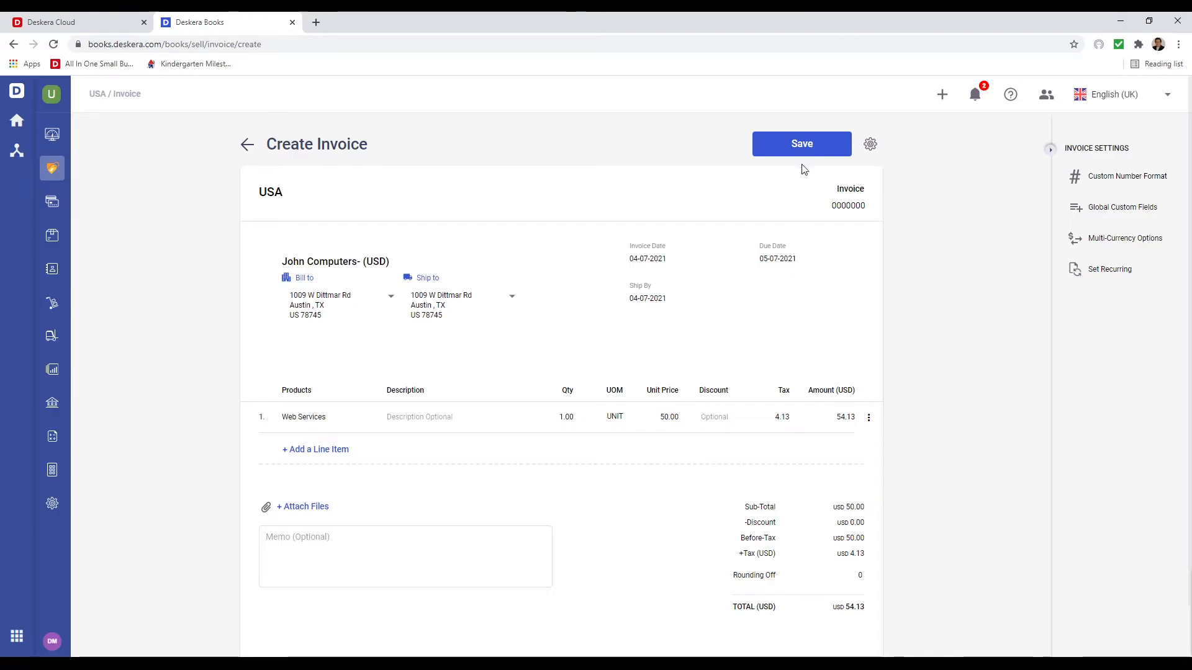
click(792, 145)
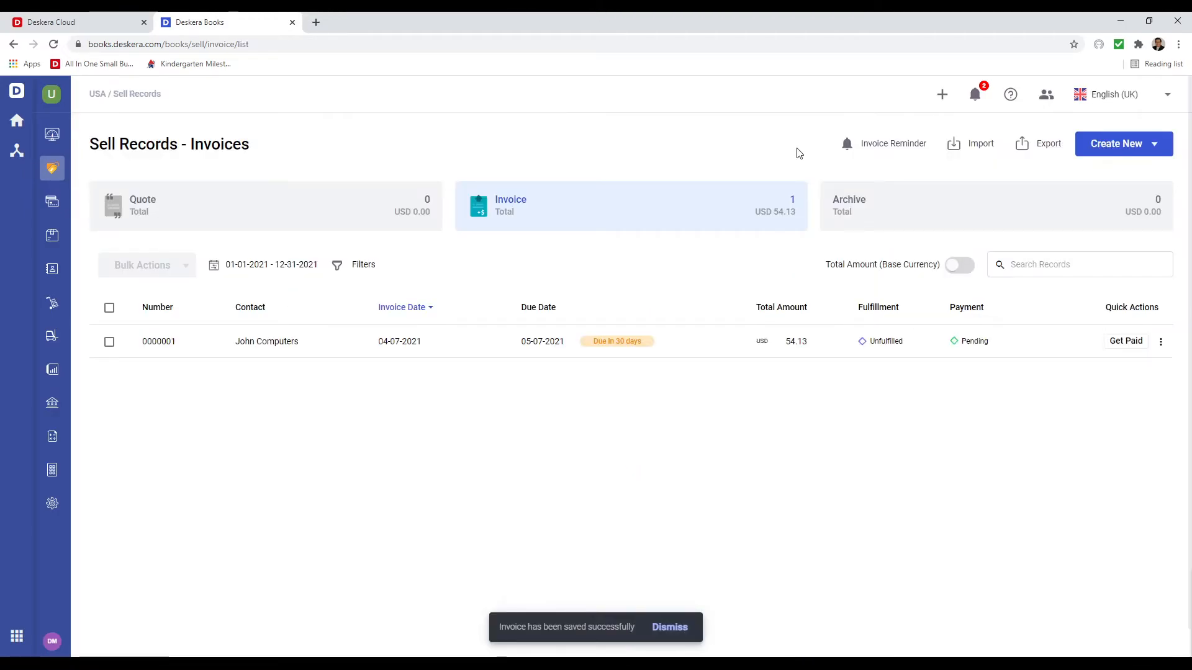
click(1097, 149)
- Start another invoice billed to Kay Keyboards
click(1109, 227)
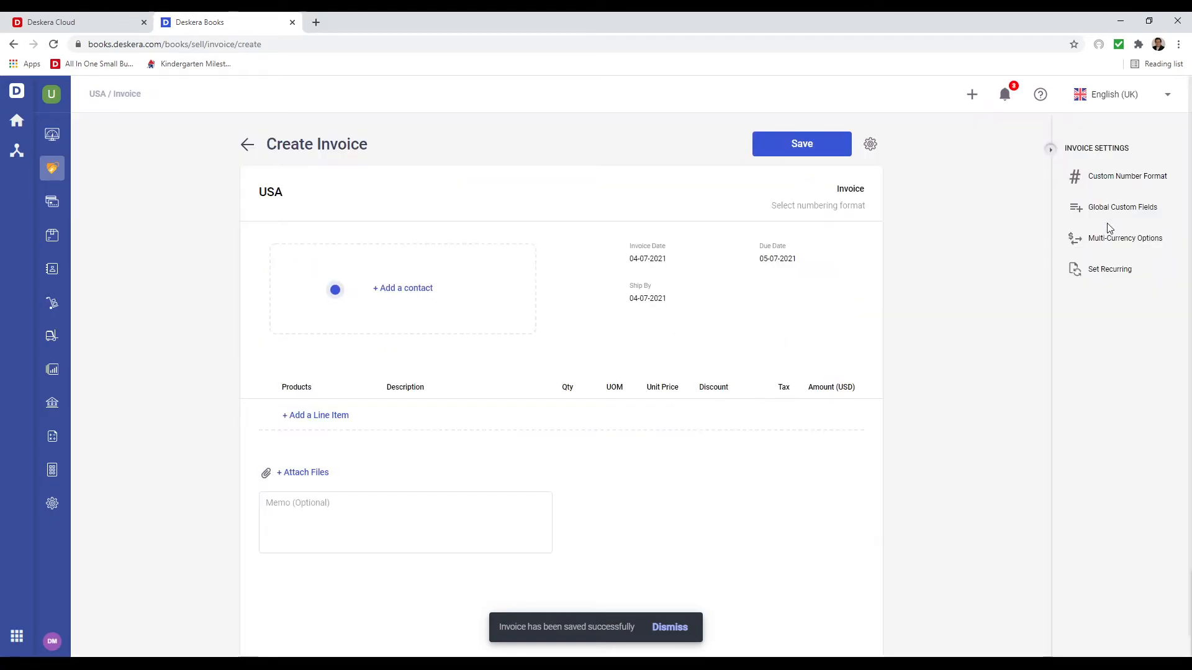
click(483, 318)
text(kay)
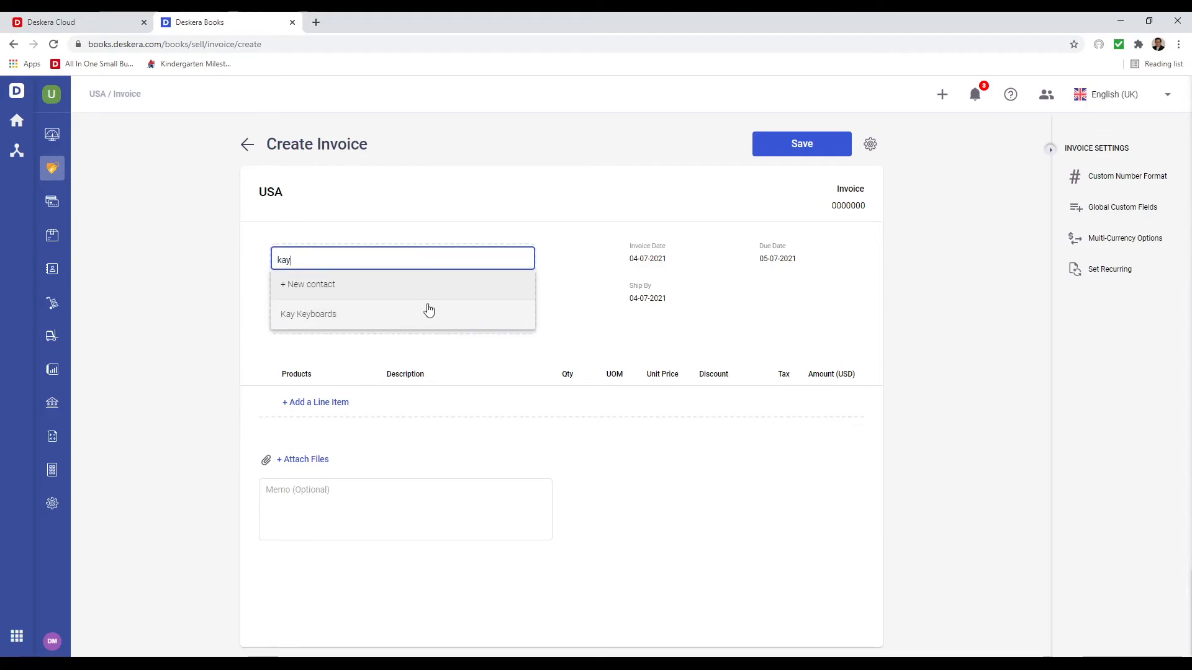
click(425, 312)
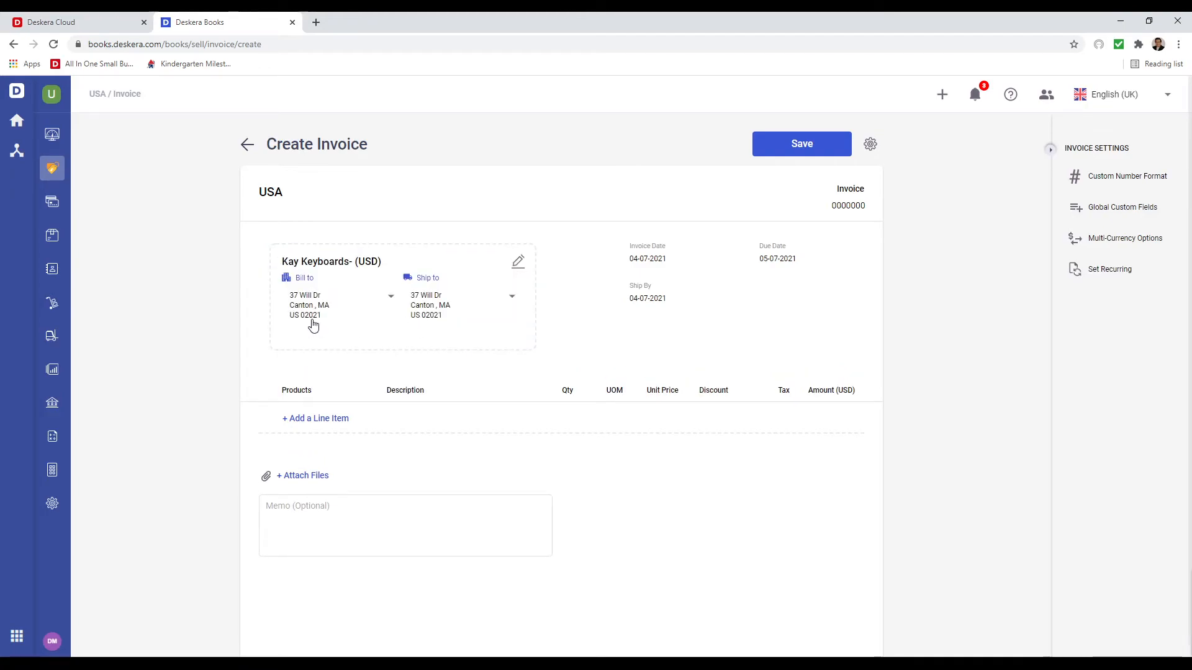
- Add a Web Services line at unit price 50 and save the invoice
click(314, 426)
click(306, 417)
text(web)
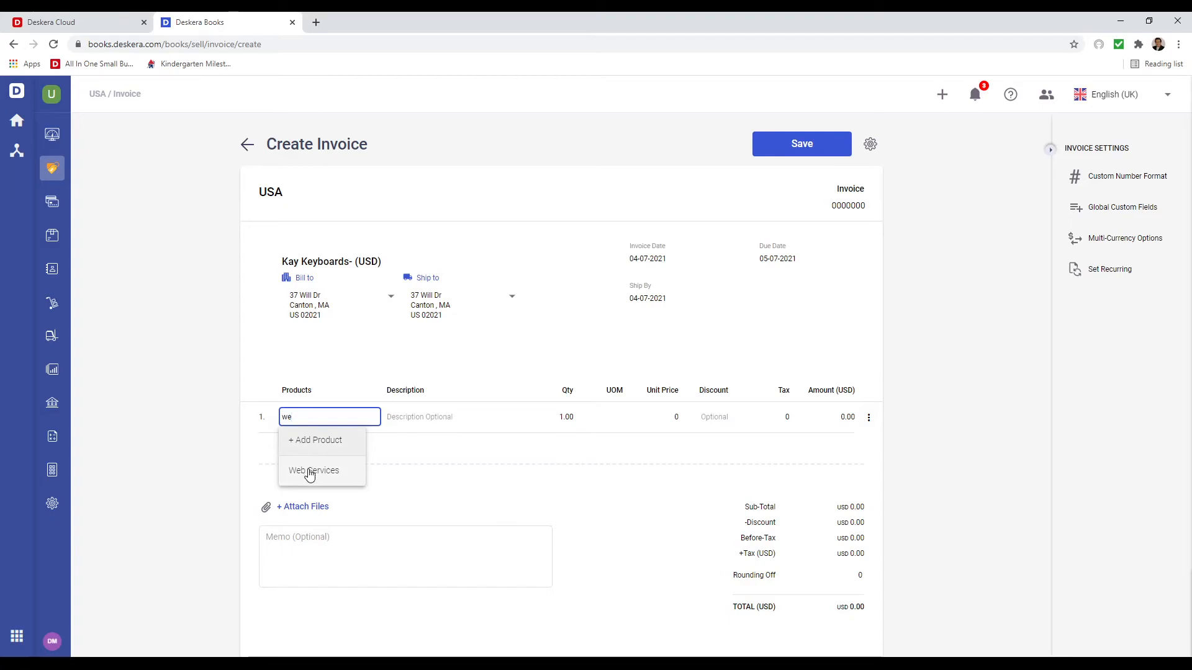
click(311, 471)
click(640, 424)
text(5)
click(672, 467)
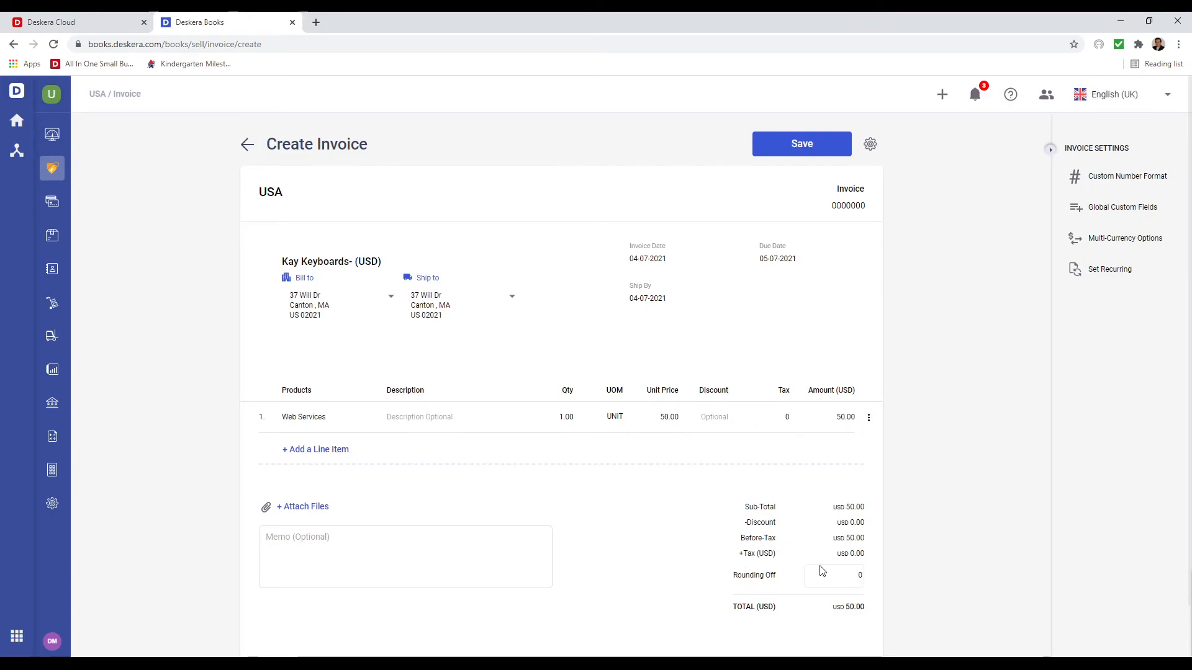
click(802, 154)
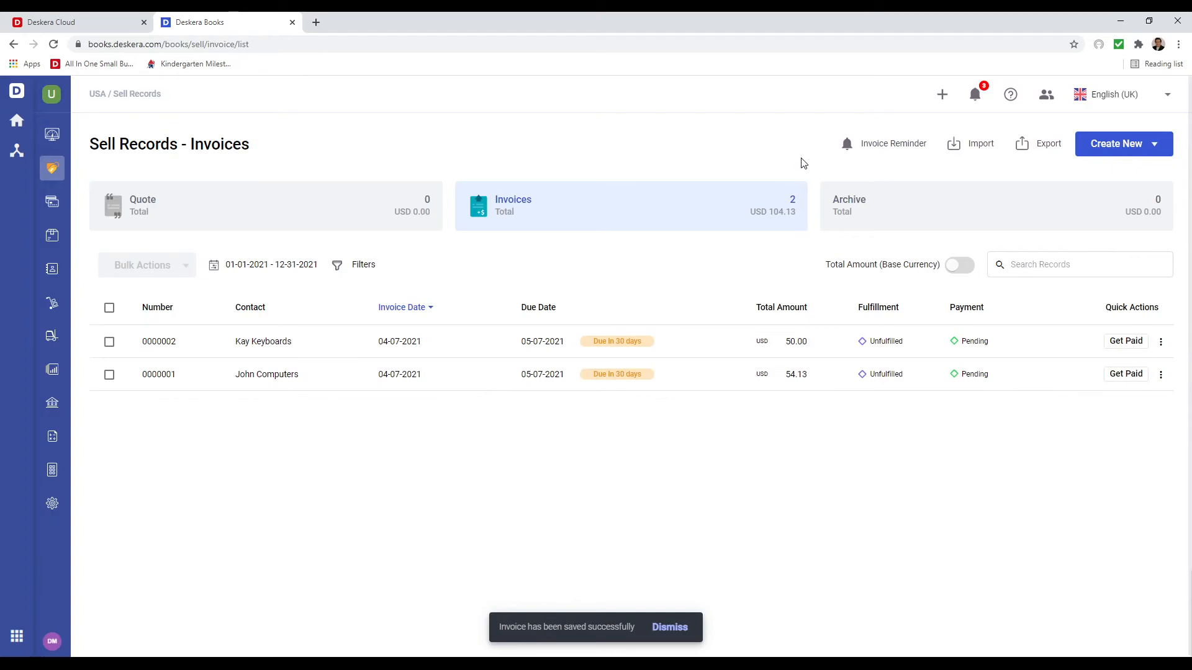
- Add a bank account with name and description 'Bank of America' and save the details
click(59, 411)
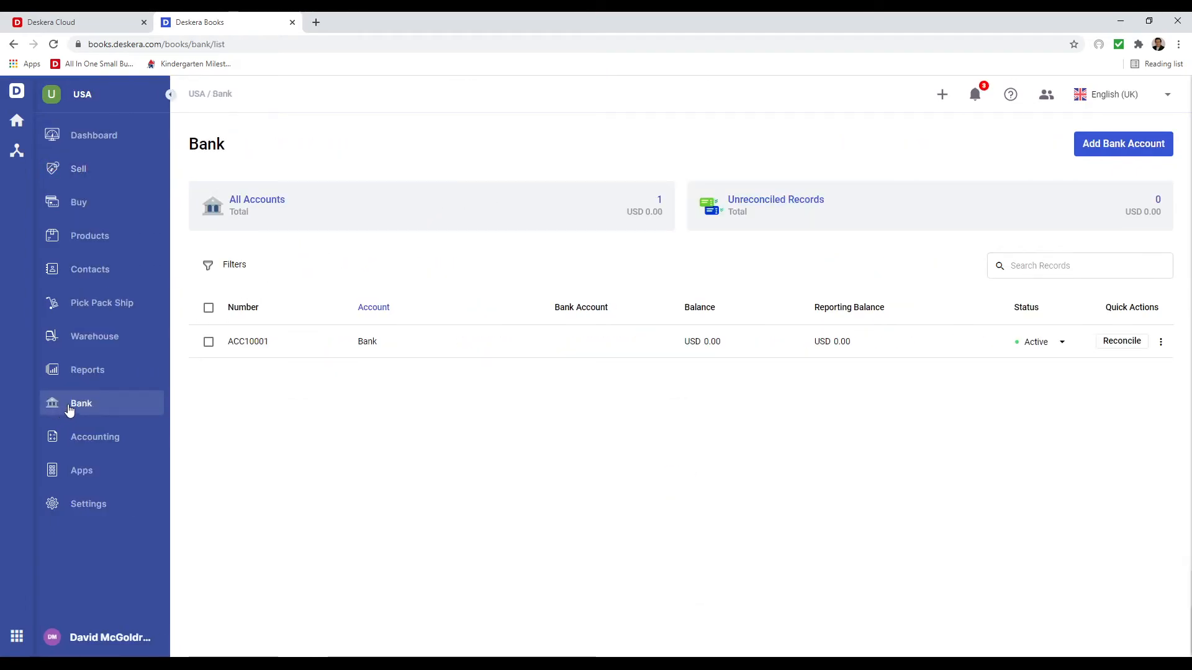
click(1113, 144)
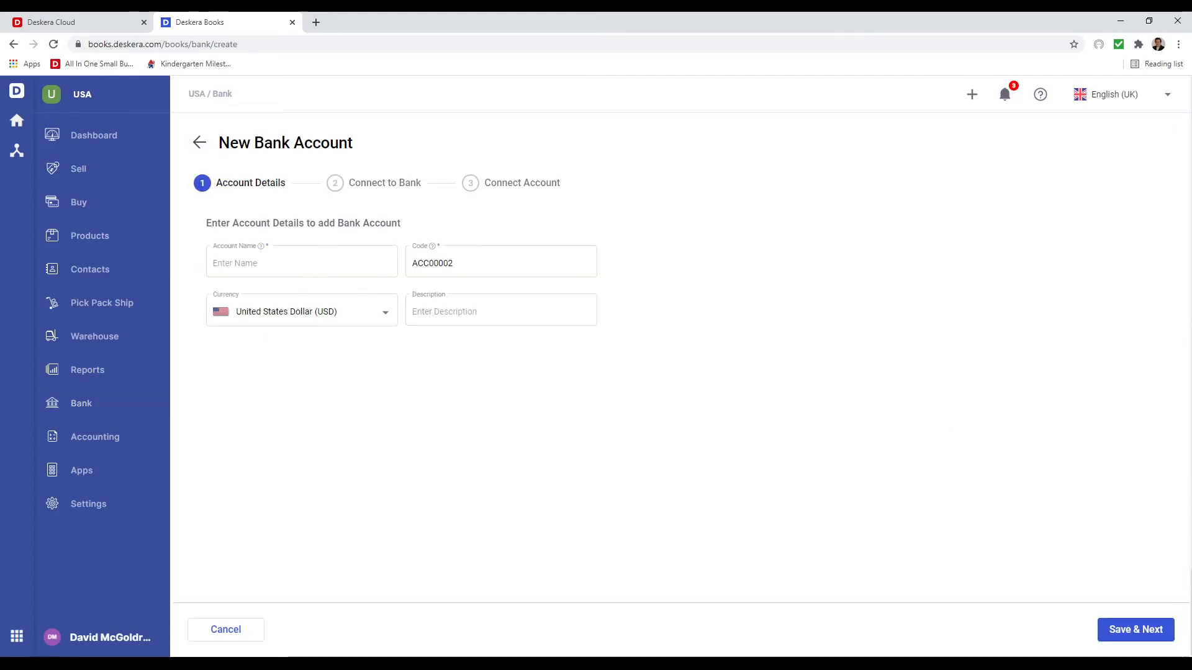
click(254, 262)
text(Bank of America)
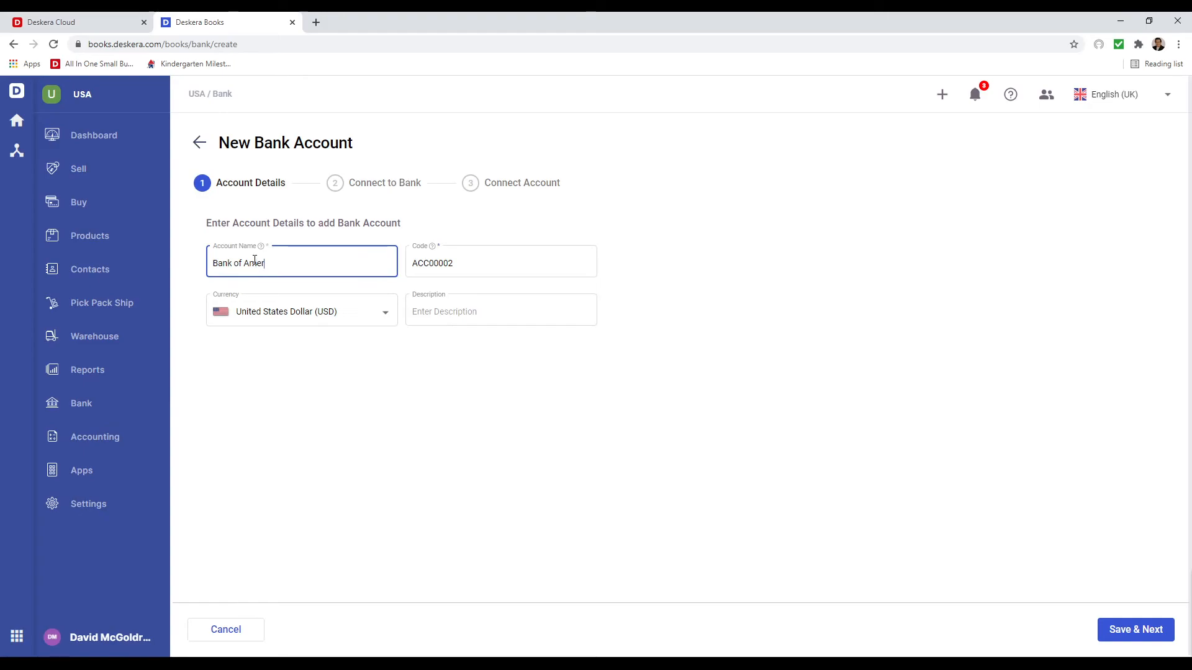
click(447, 313)
text(Bank of America)
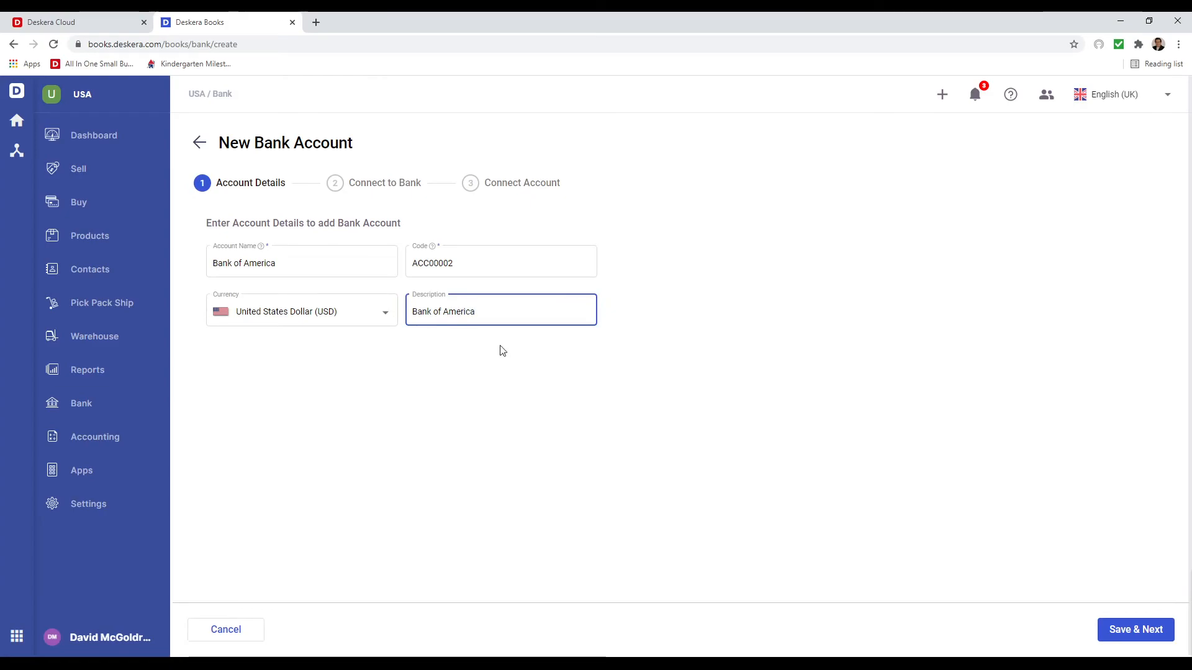
click(1129, 630)
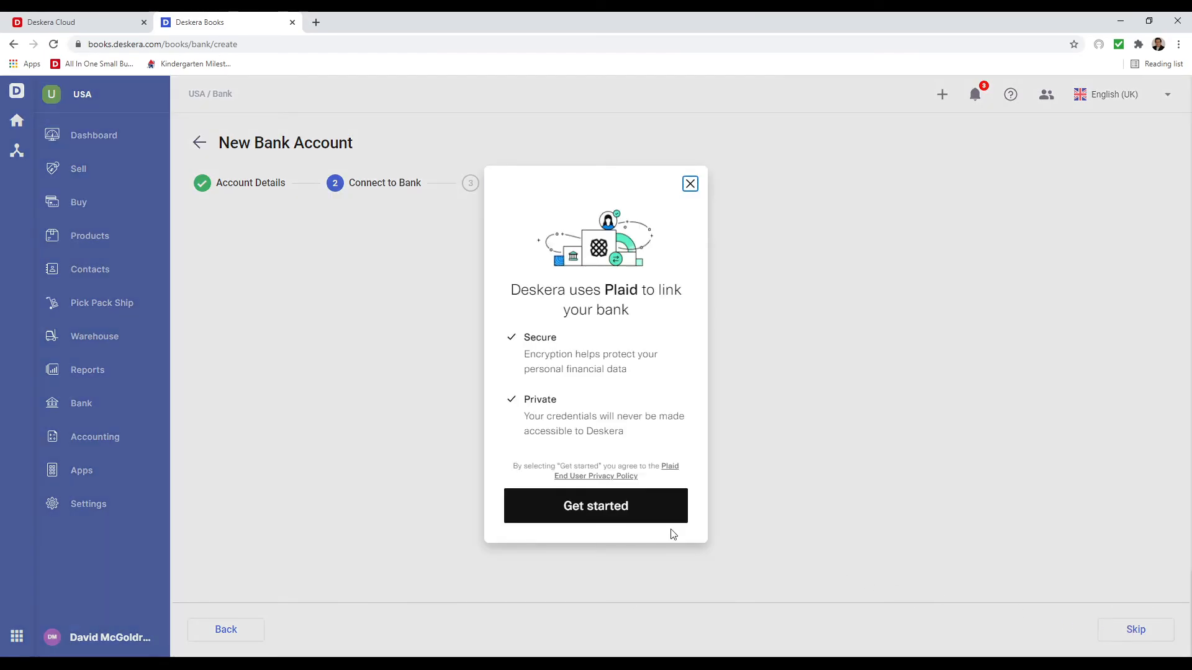
- Browse the Plaid bank list and search it for 'Stat'
click(633, 517)
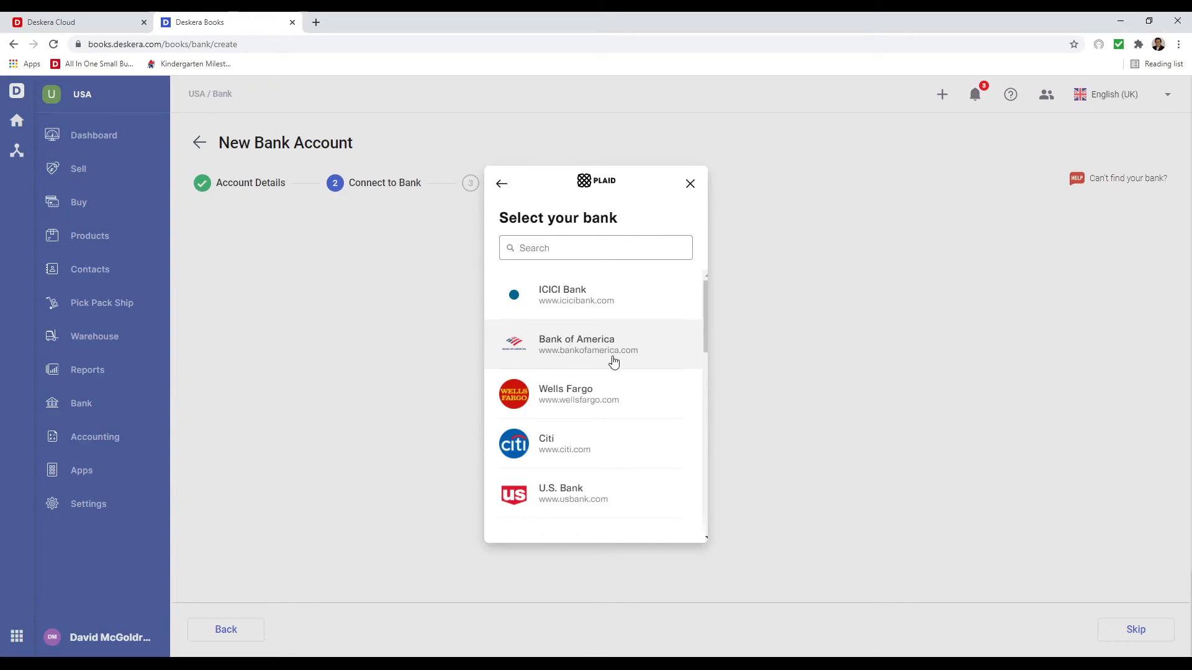
scroll(606, 445, down, 9)
scroll(593, 444, up, 5)
scroll(584, 438, up, 4)
click(585, 249)
text(State)
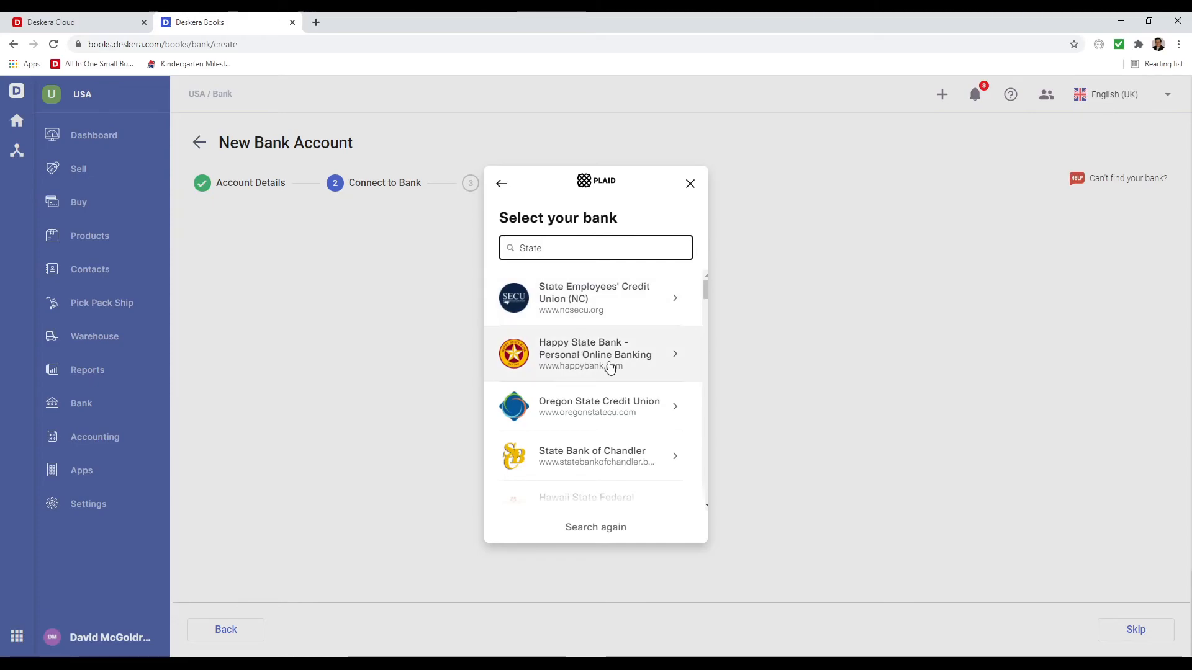
- Try connecting Bank of America, then abandon the link and skip the bank connection
click(502, 184)
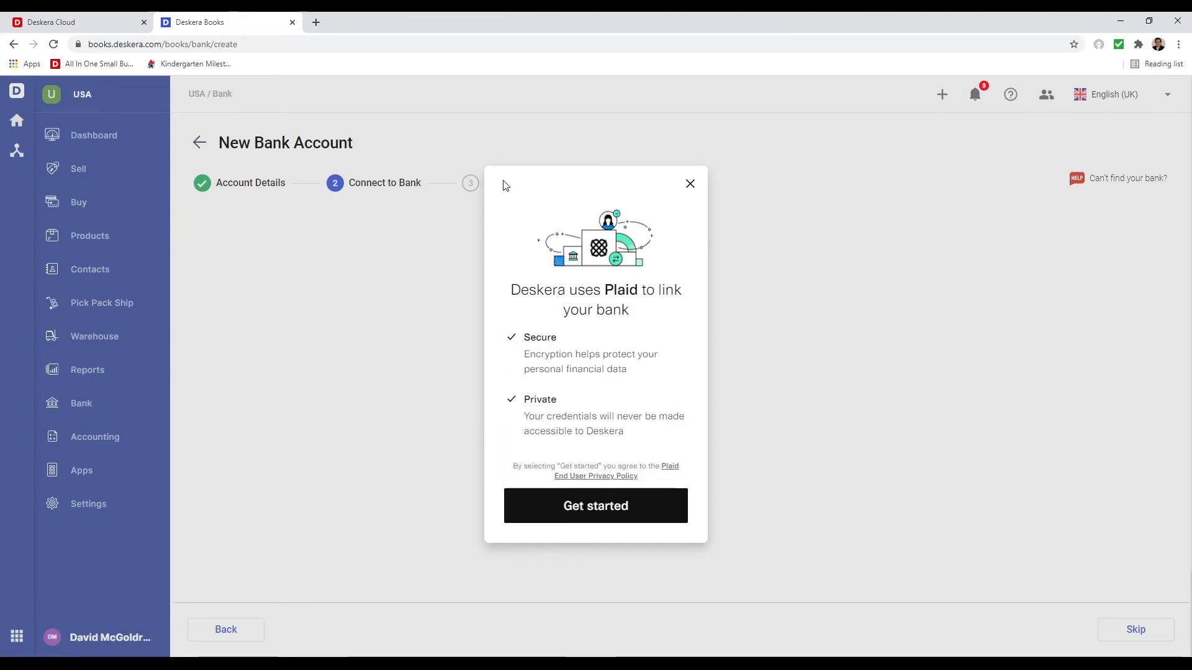
click(594, 500)
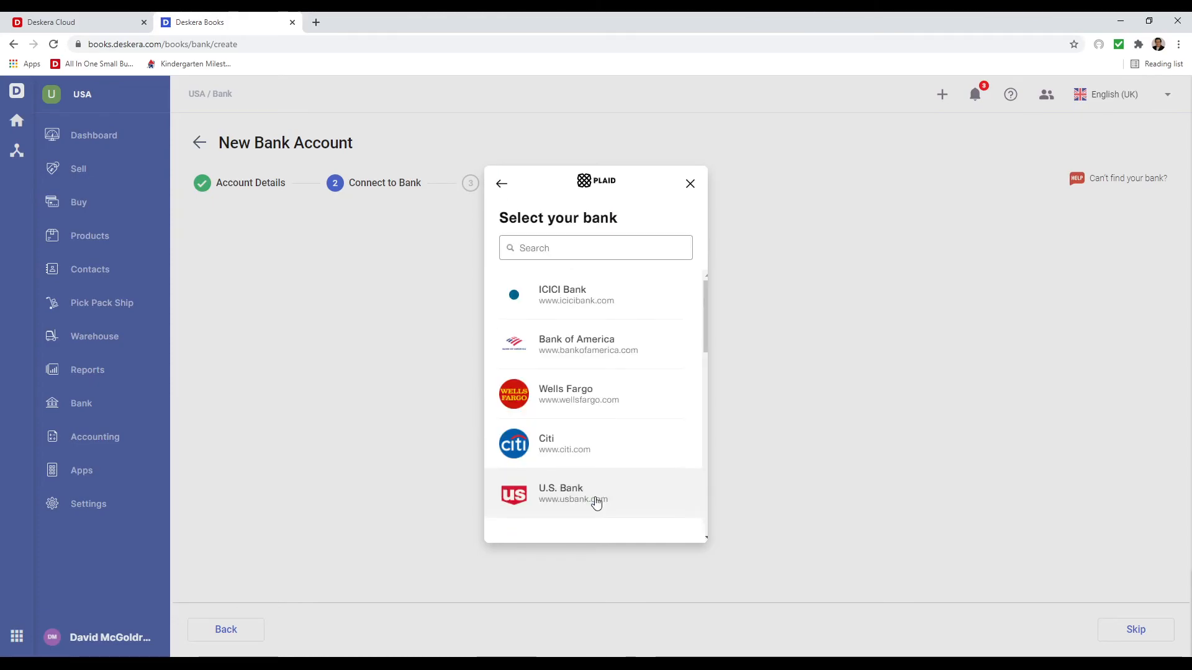
click(578, 346)
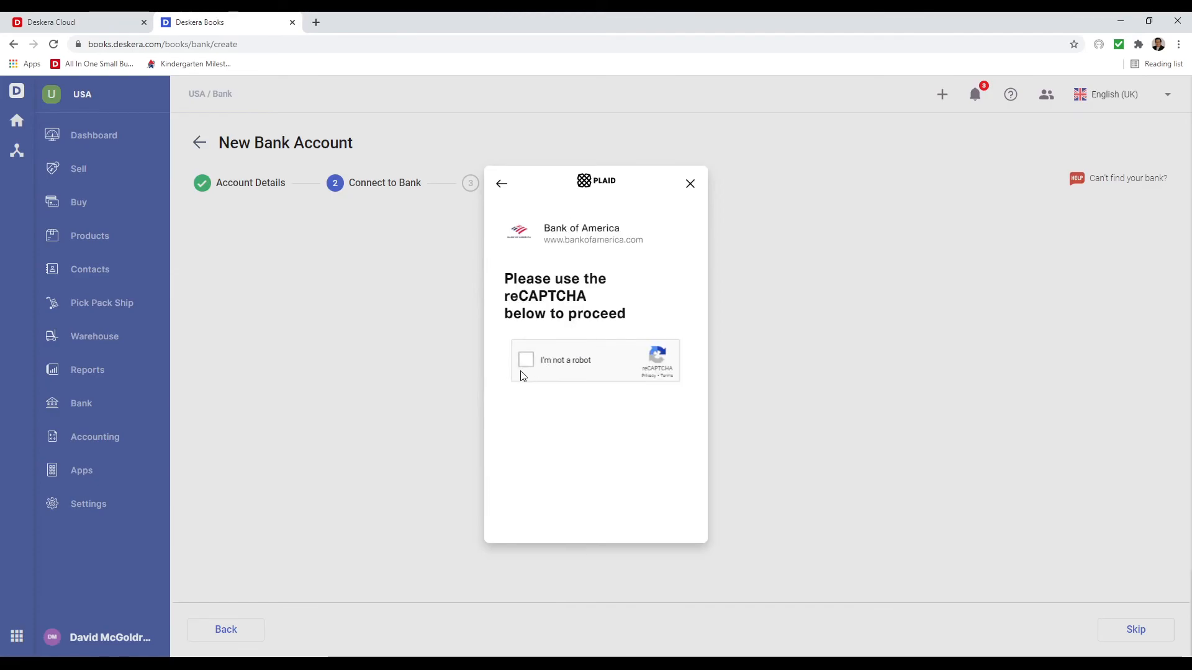
click(527, 362)
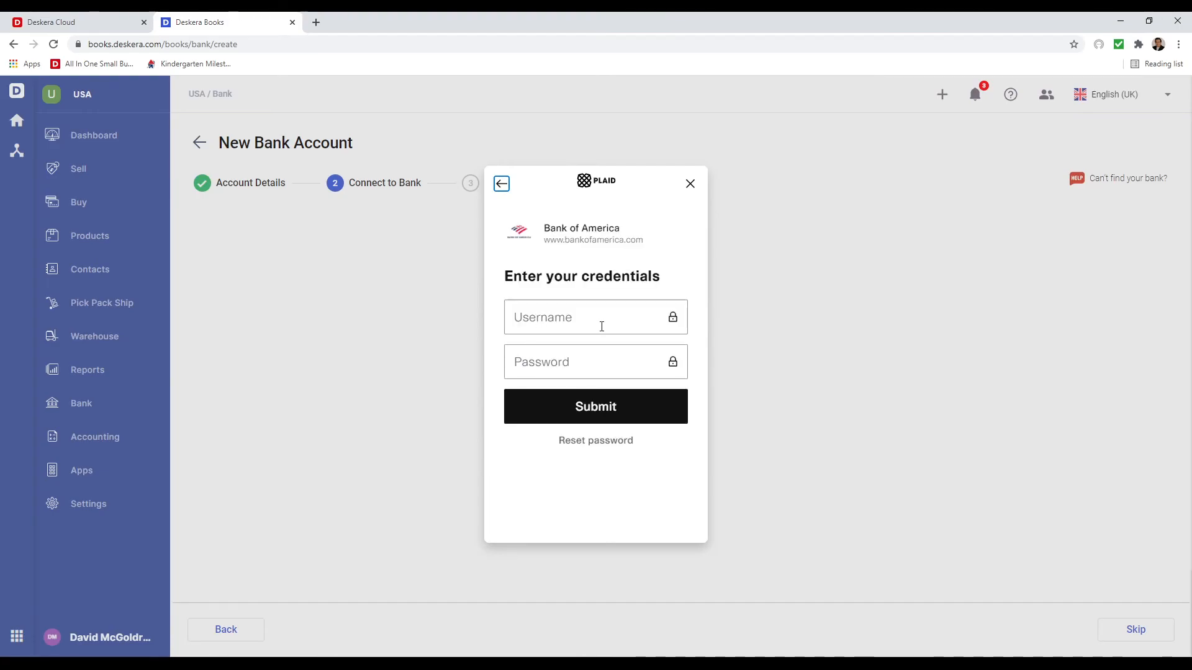
click(691, 184)
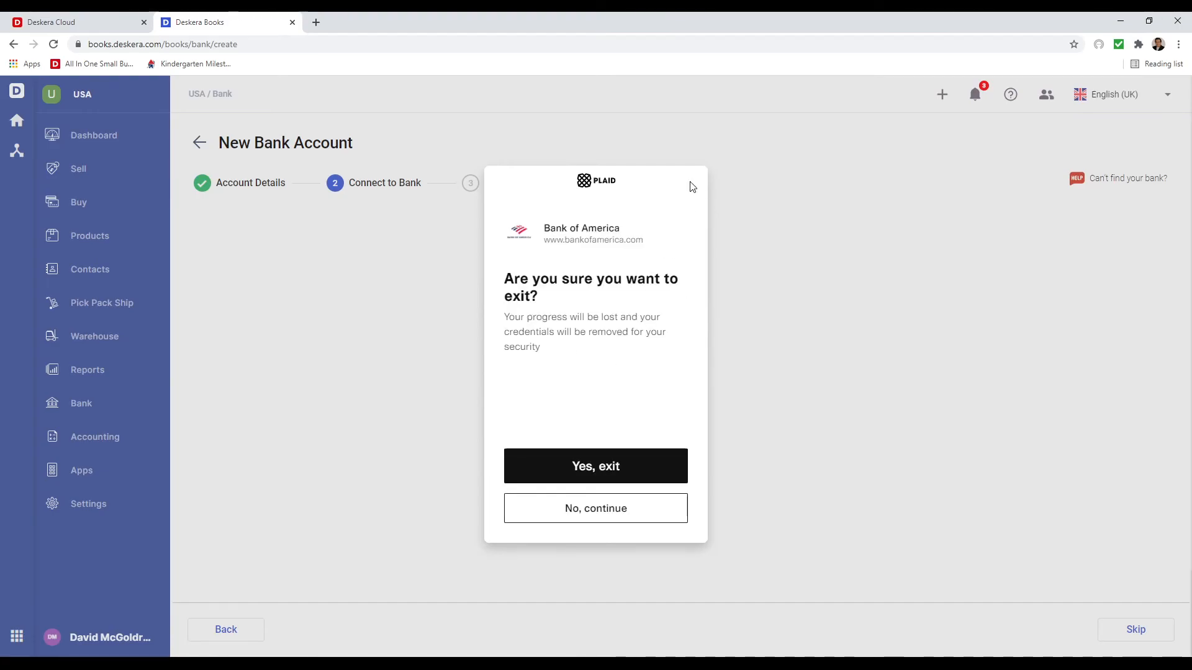
click(638, 466)
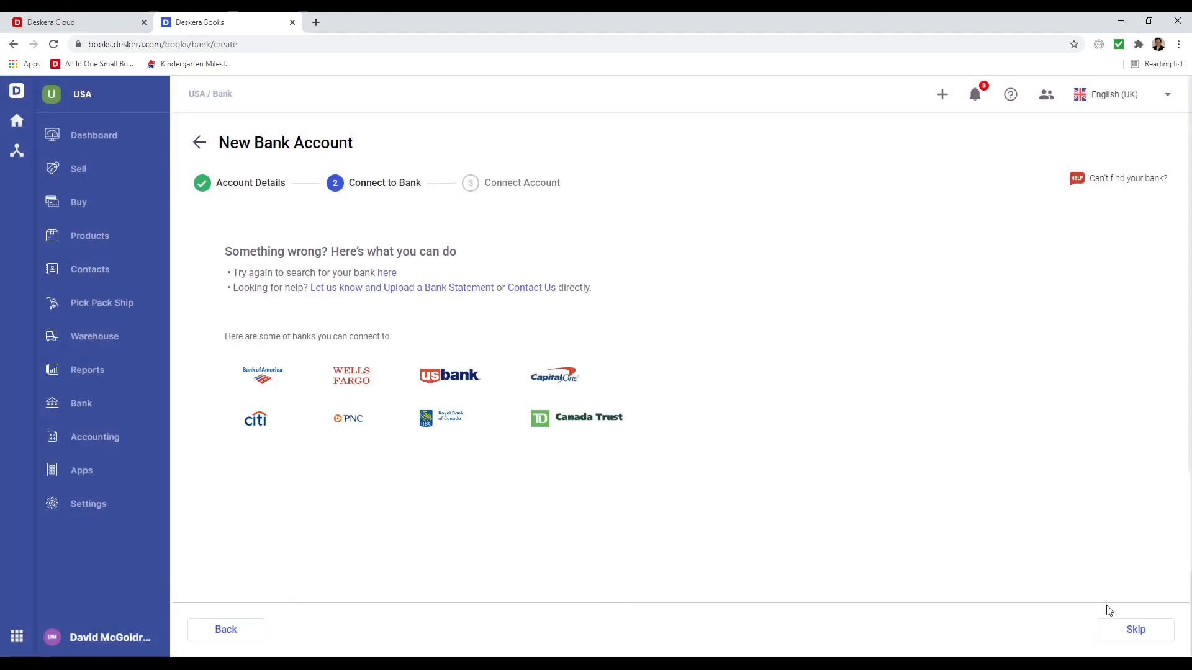
click(1138, 631)
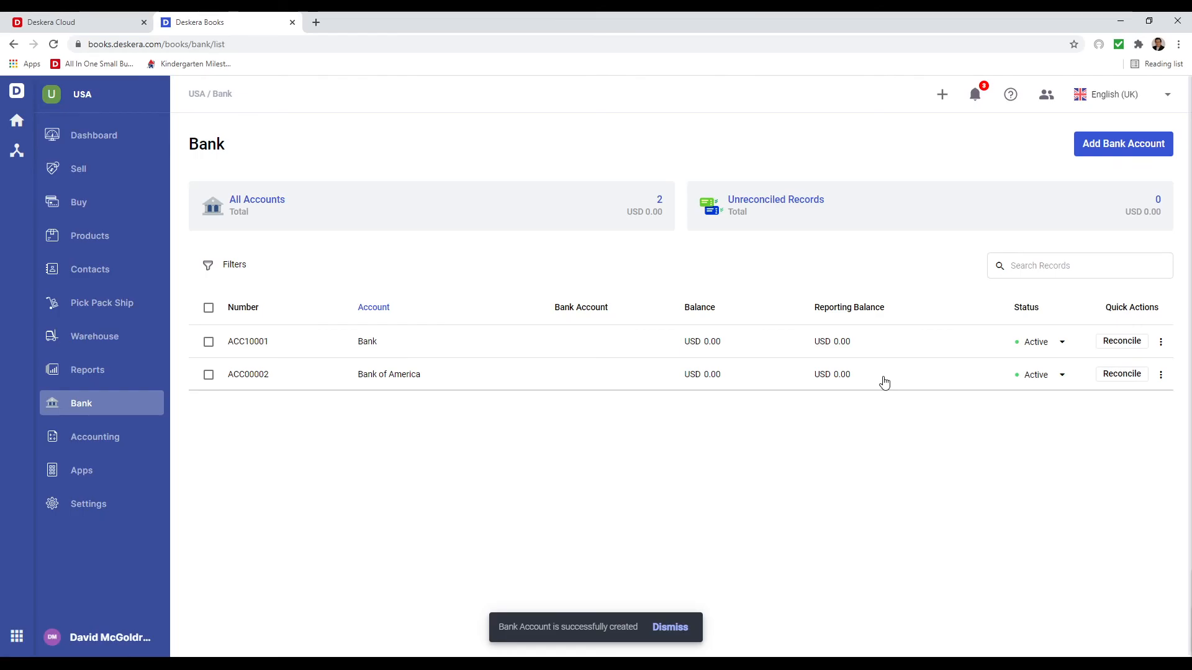
- Open the Sales Tax Report under Reports, showing USD 3.16 for TX and 0.00 for MA
click(60, 370)
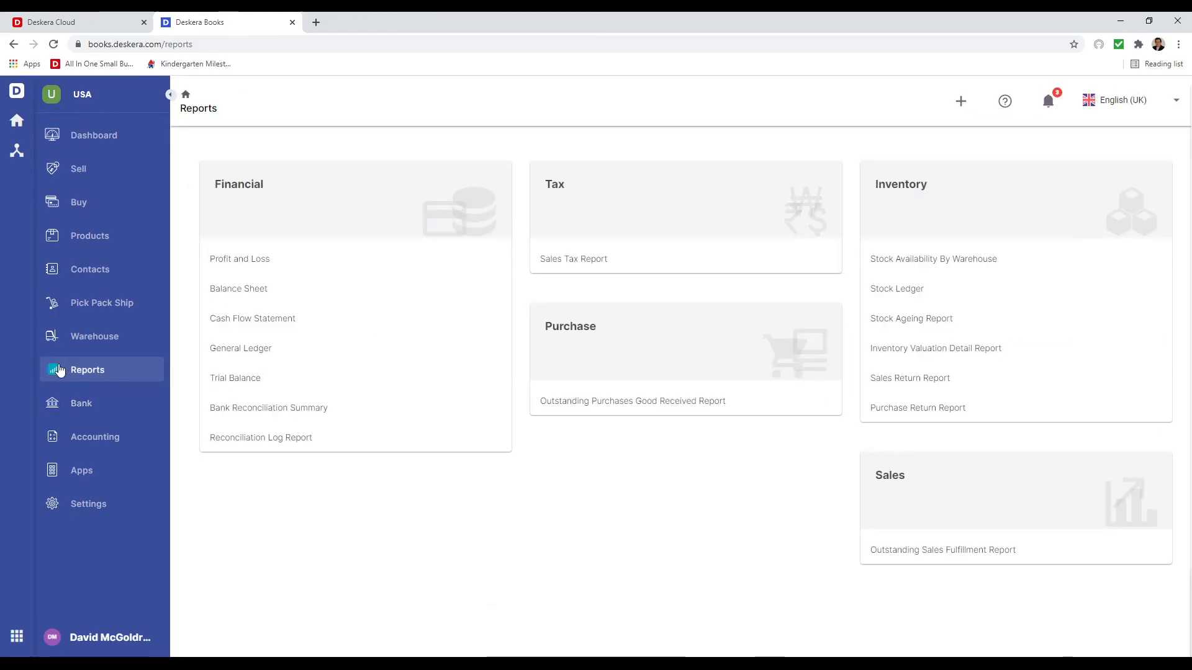
click(574, 259)
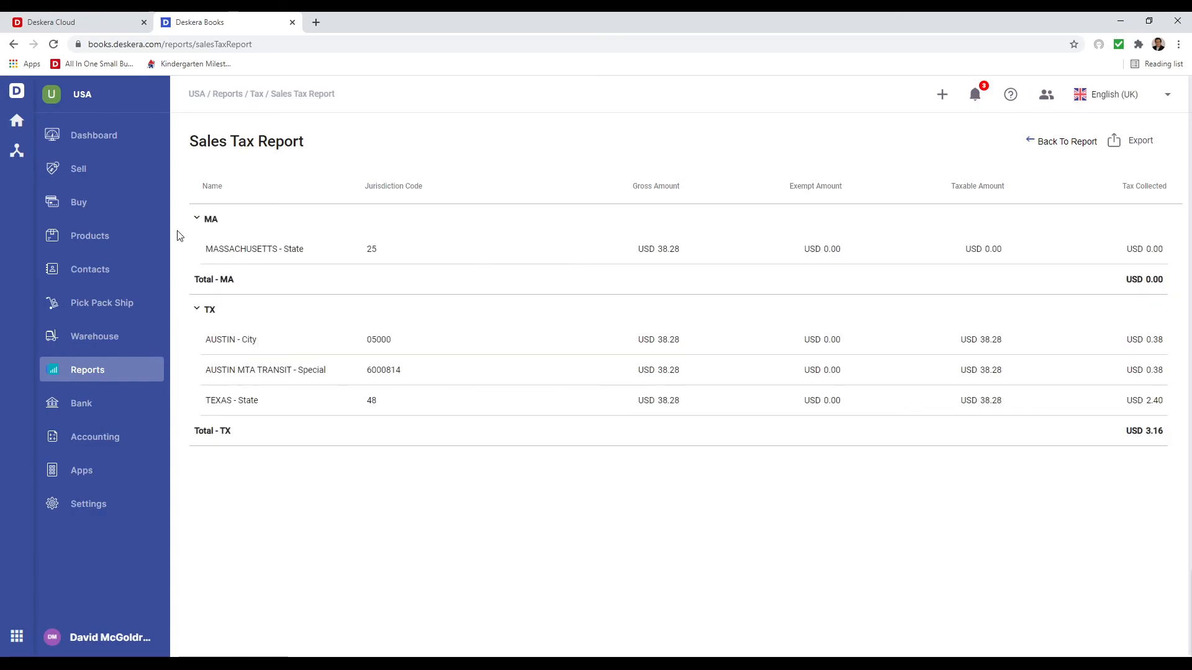